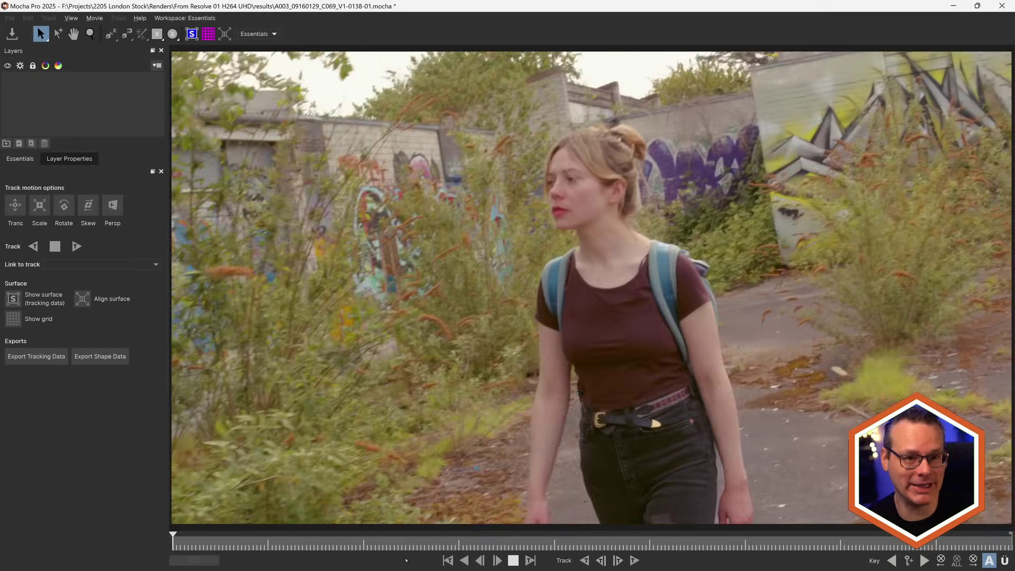
- Play the walking-woman clip to preview the footage
click(497, 560)
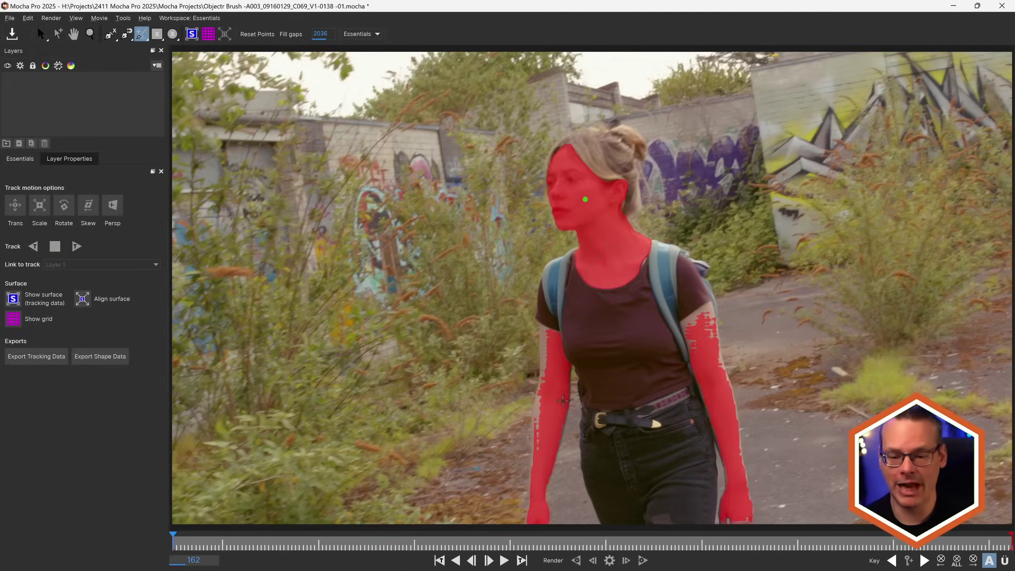
- Reset the object points, then mark her face and body so the matte covers her
alt+click(558, 399)
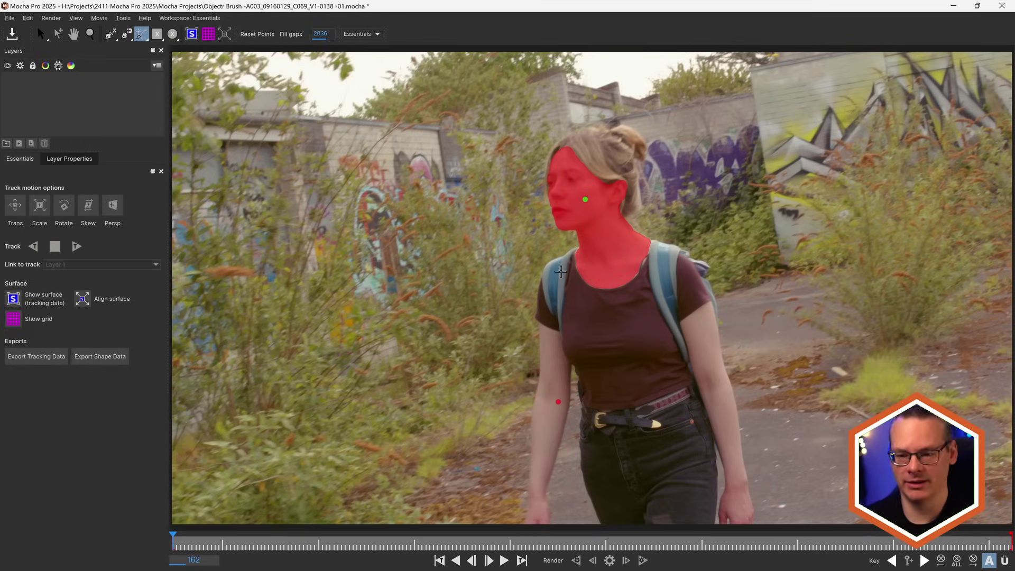
key(Escape)
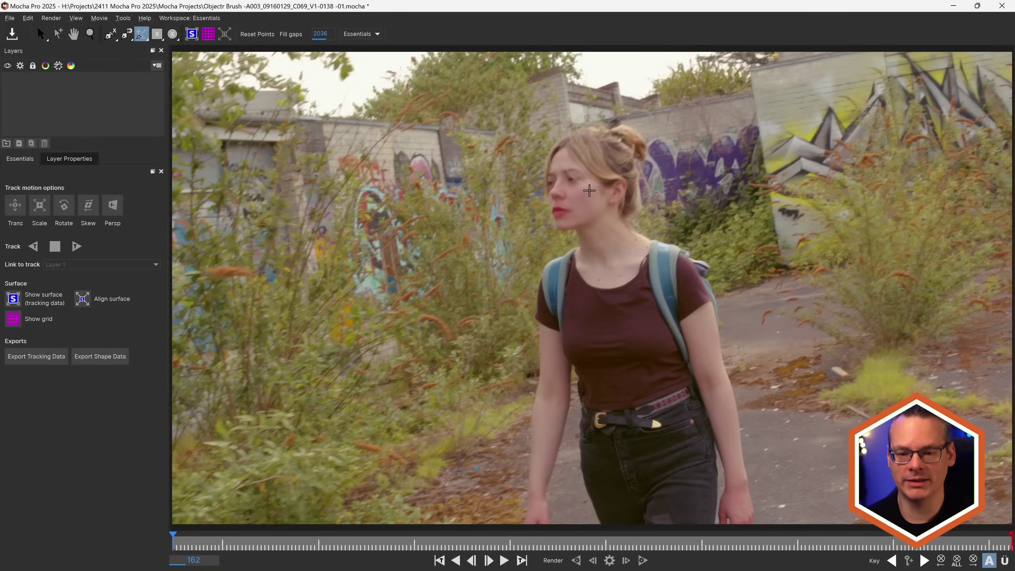
click(591, 192)
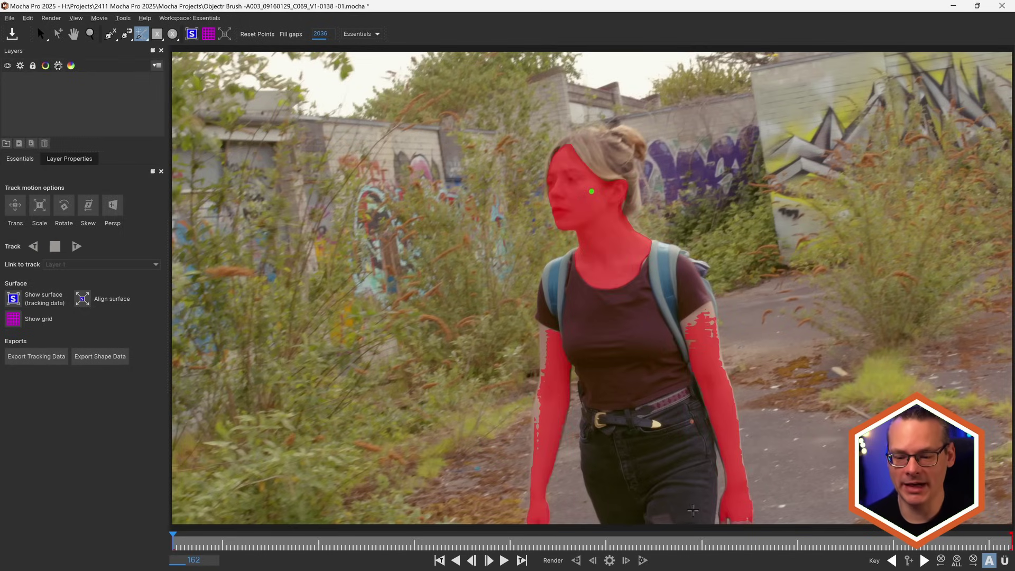
click(692, 510)
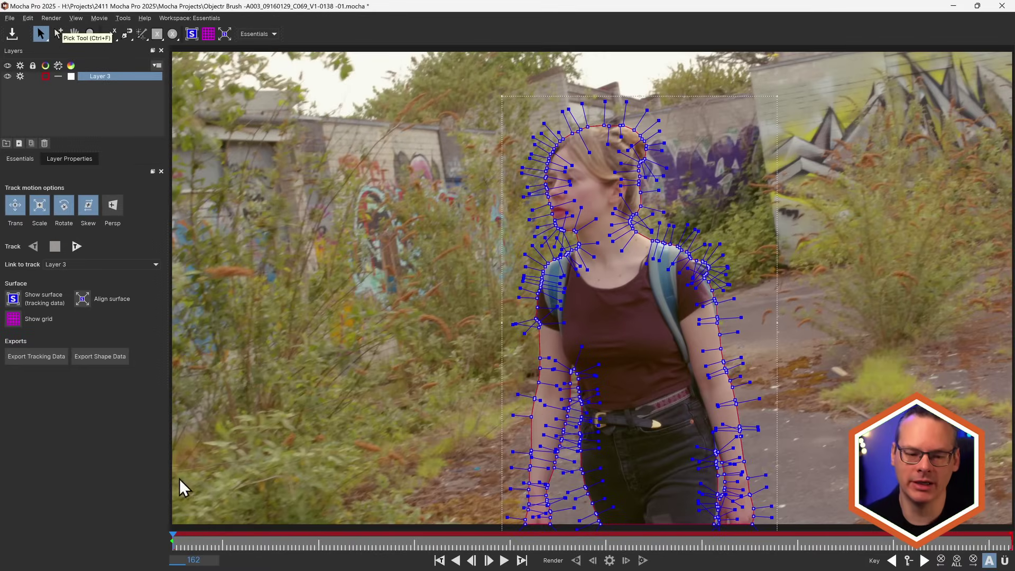
- Step a few frames ahead, view the shape's options, and scrub to around frame 243
drag(171, 540, 168, 542)
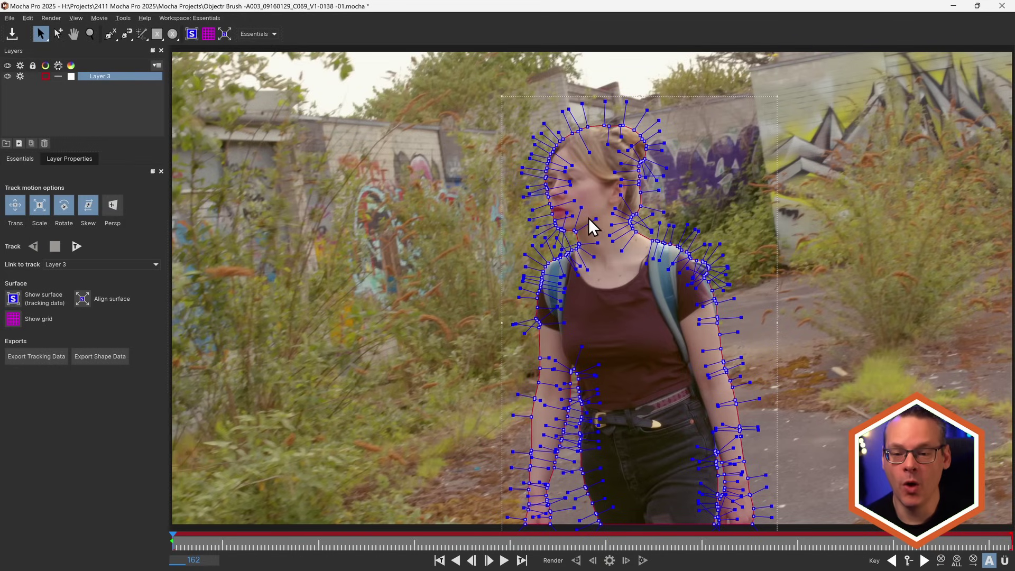
right_click(651, 239)
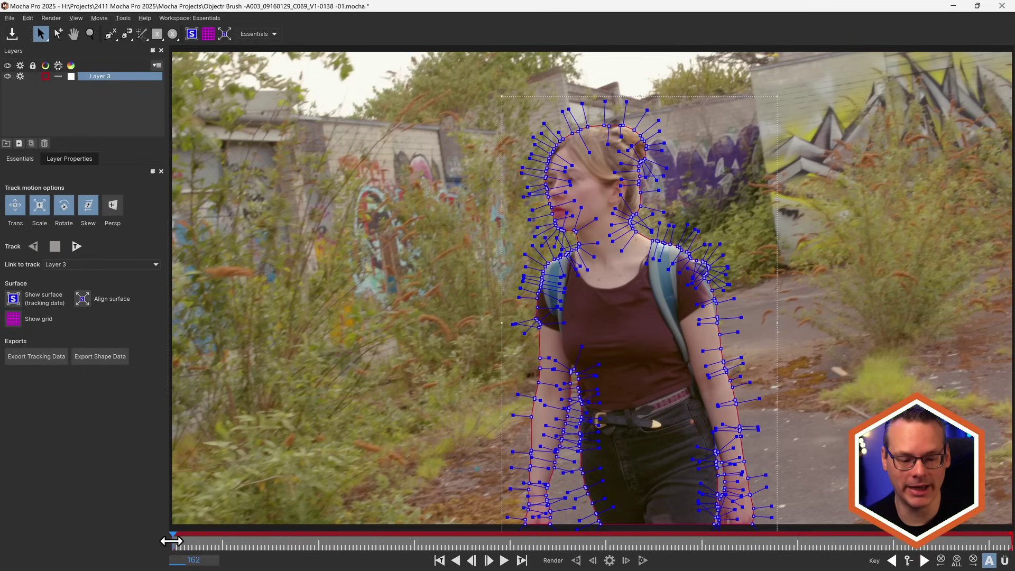
mouse_move(172, 540)
mouse_down()
mouse_move(478, 510)
mouse_move(476, 523)
mouse_up()
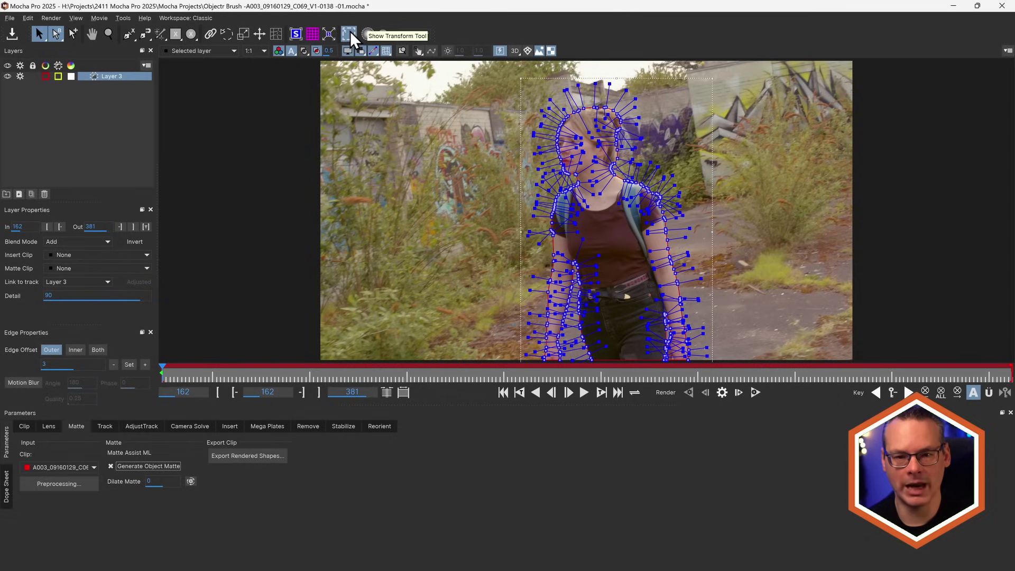
- Hide the tangent handles and render Layer 3's object matte on the current frame
click(371, 48)
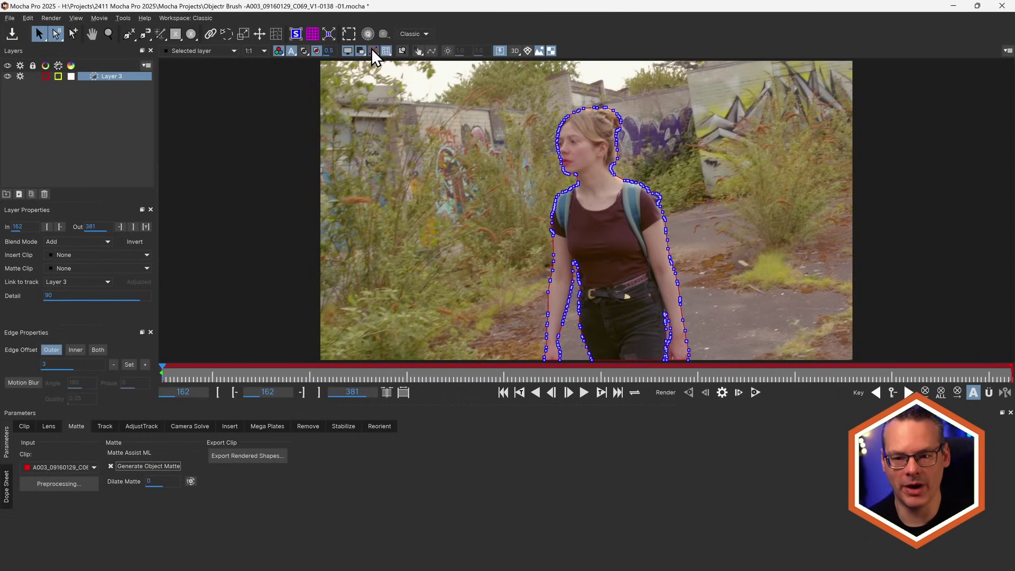
click(724, 393)
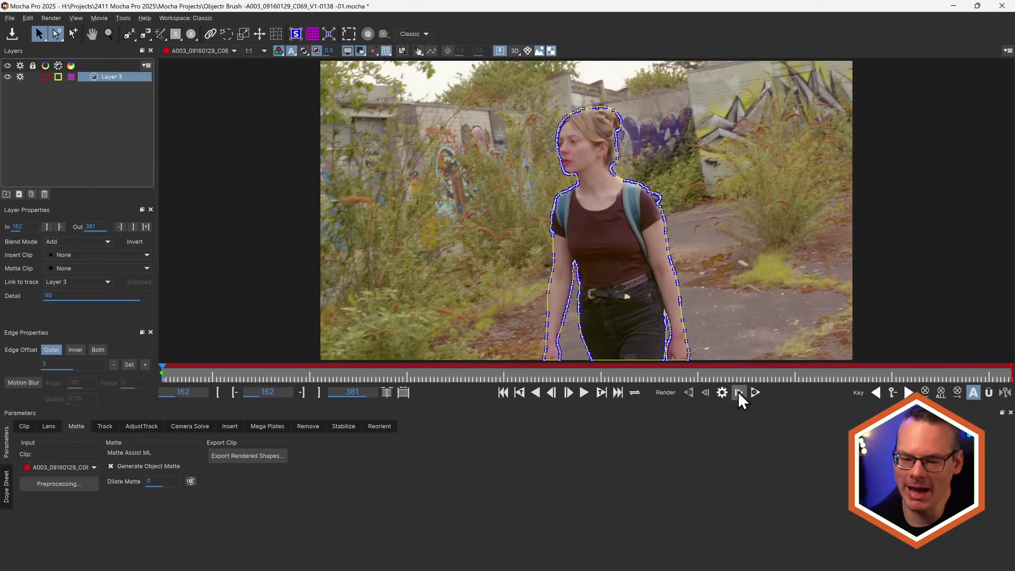
- Render the matte forward, show it as a coloured overlay, and play it back
click(752, 391)
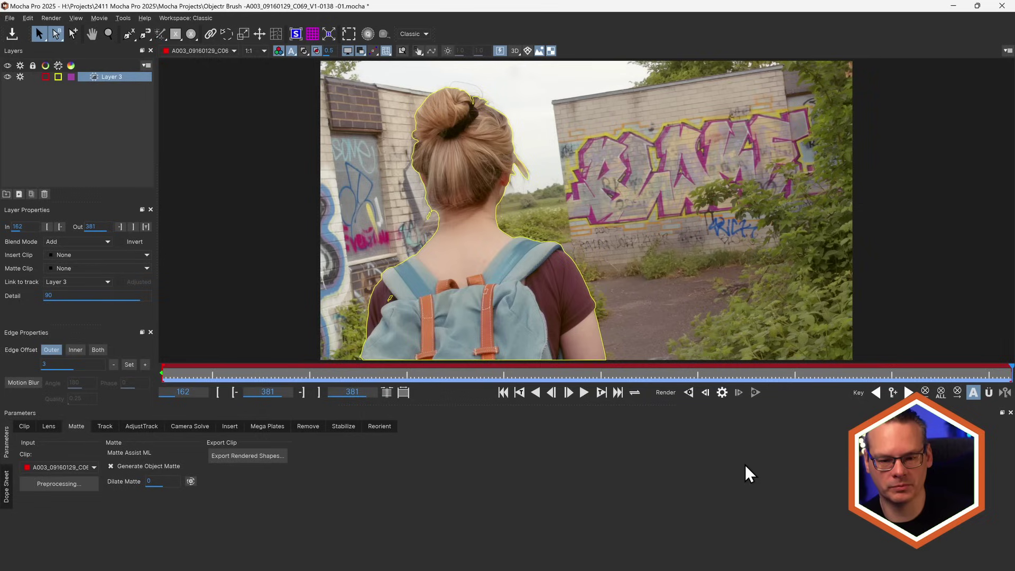
click(570, 391)
click(584, 393)
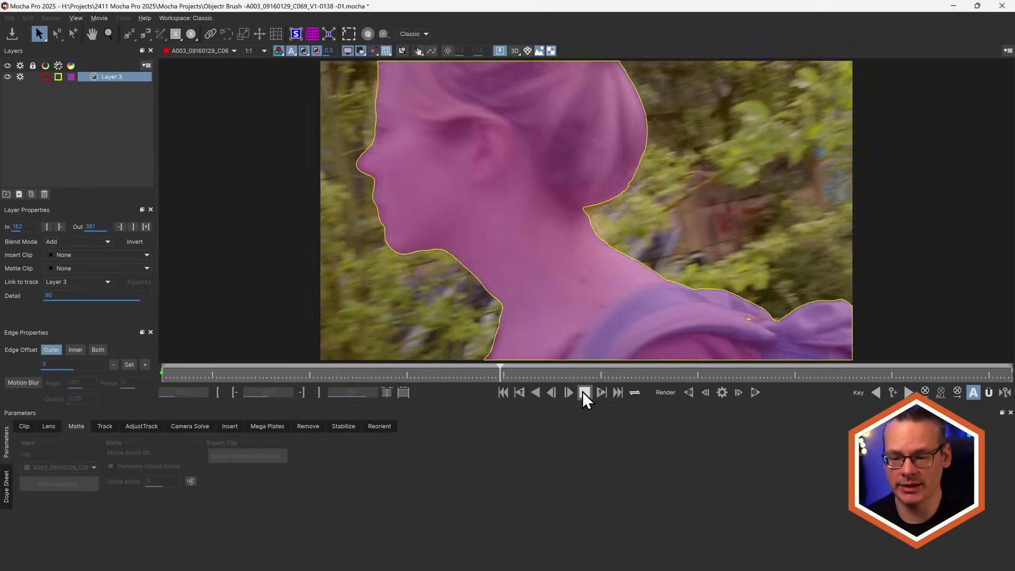
- Stop on frame 252 and object-brush her face, shoulder and hair into a new shape
click(584, 392)
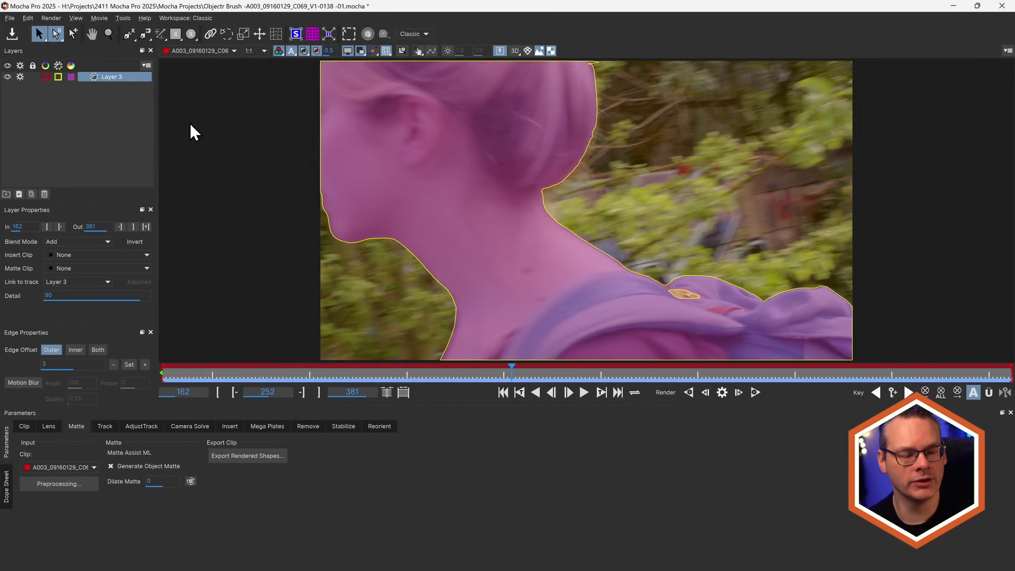
click(165, 35)
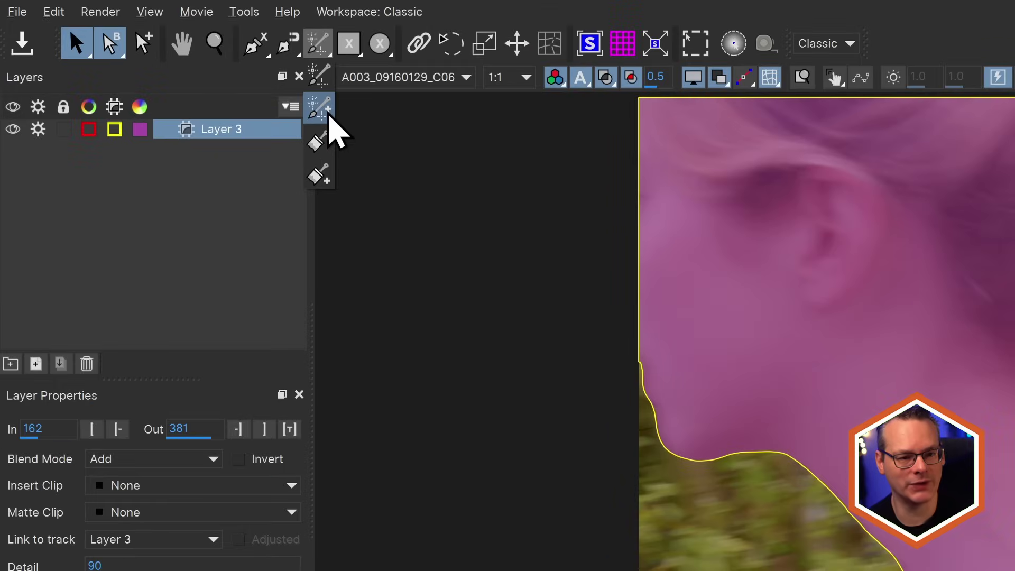
click(326, 117)
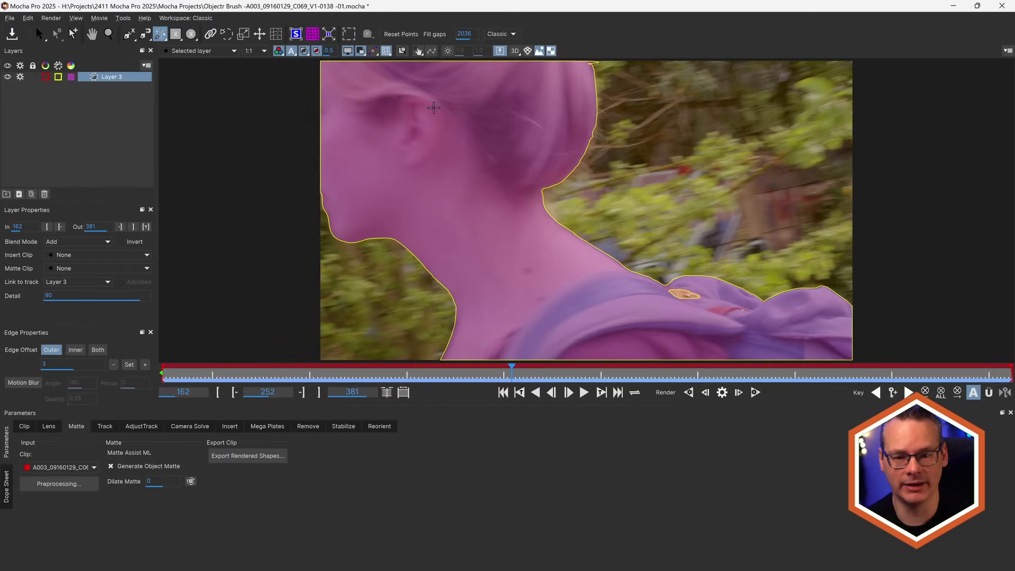
click(435, 108)
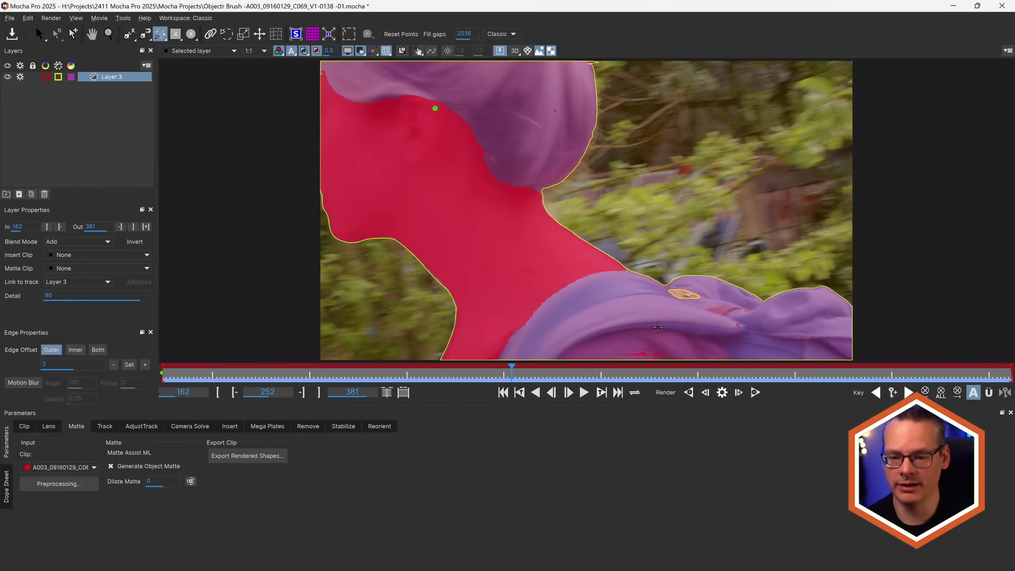
click(728, 335)
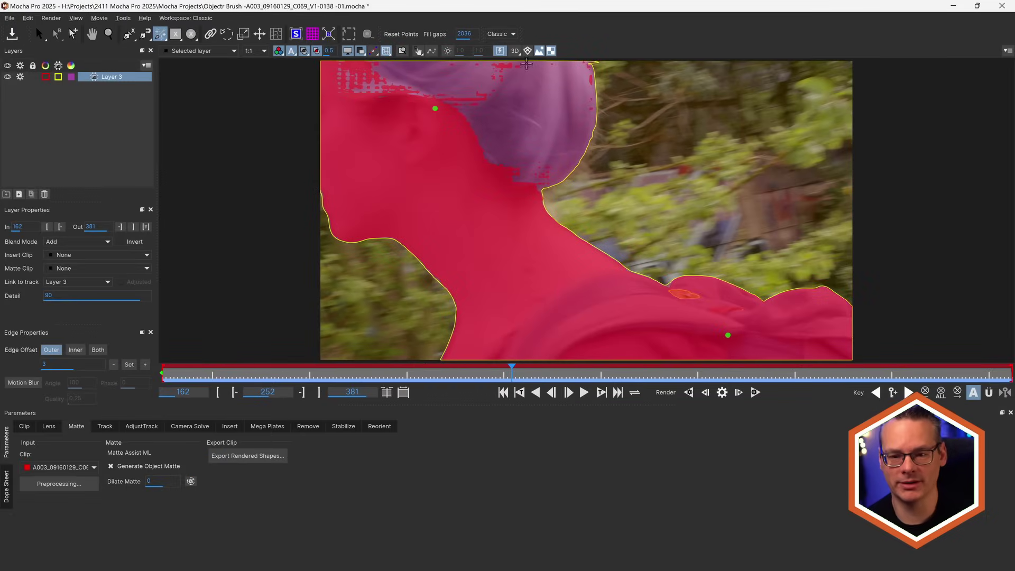
click(527, 61)
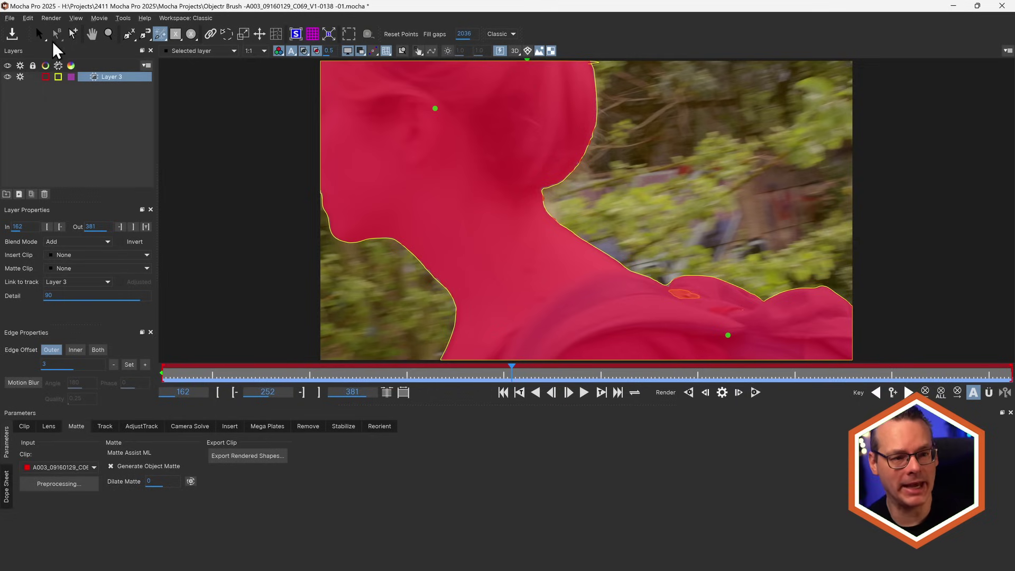
click(42, 36)
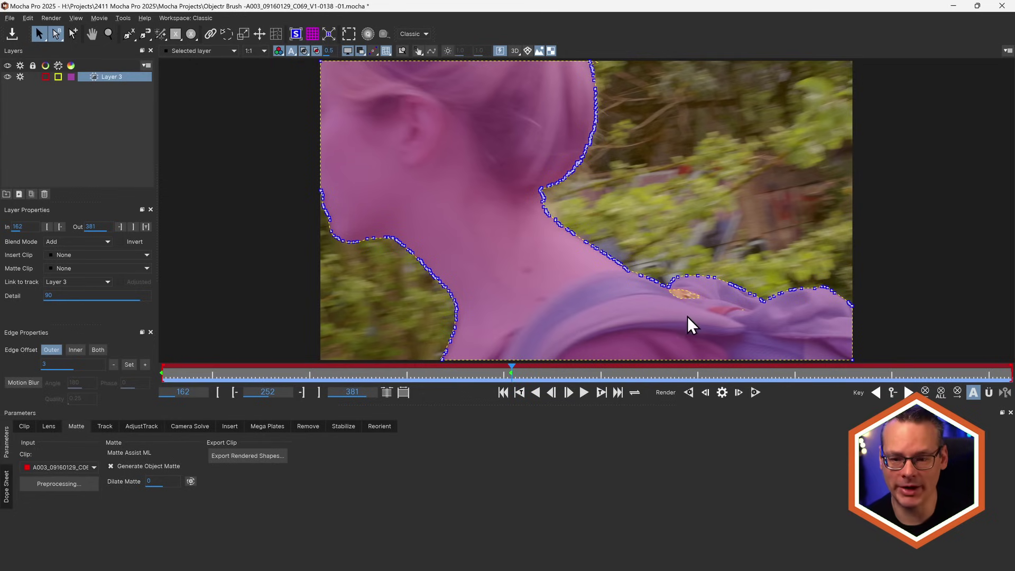
scroll(687, 339, up, 4)
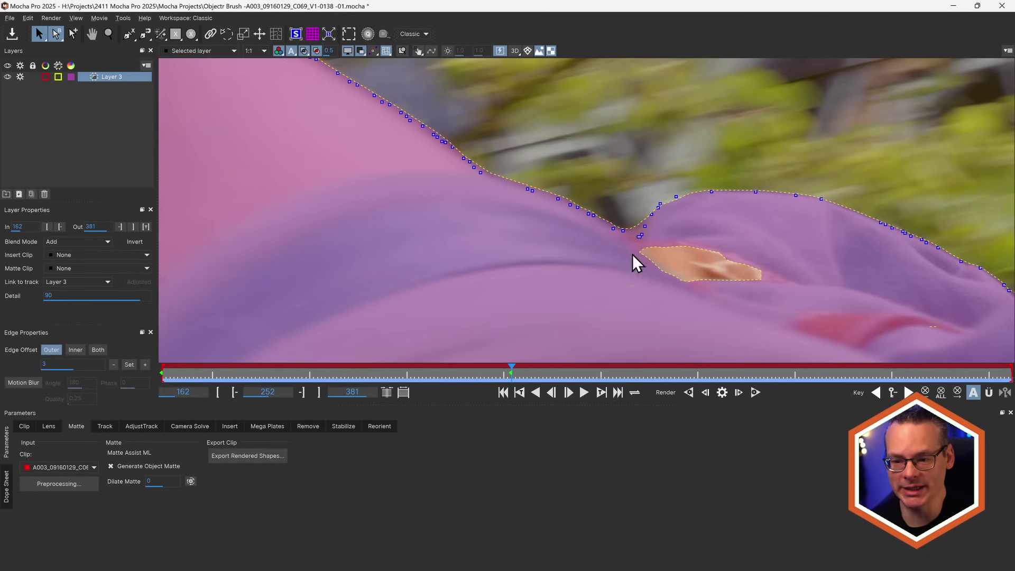
- Zoom back out, re-render frame 252's matte, fit the view and play back
drag(542, 223, 473, 212)
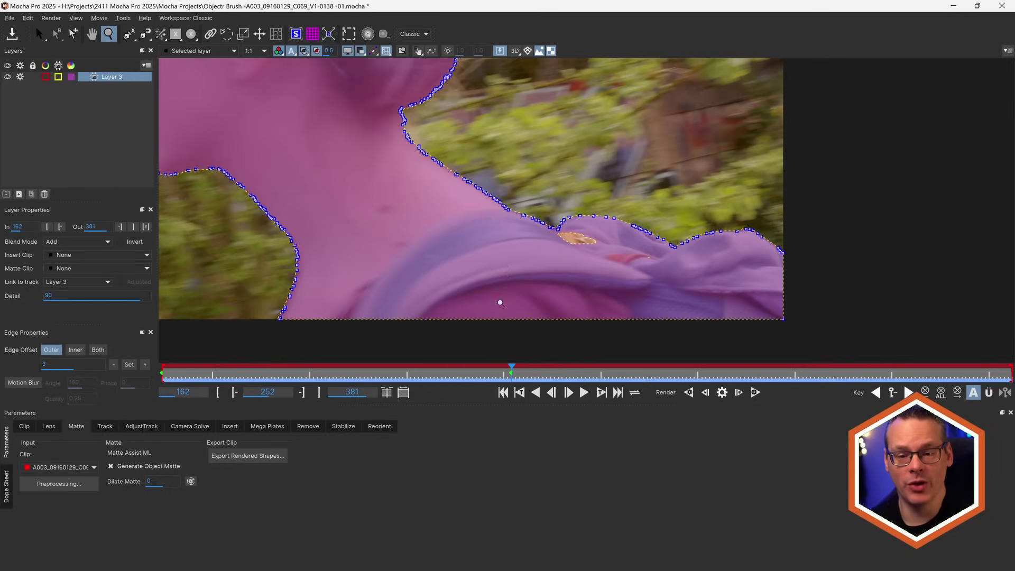
key(s)
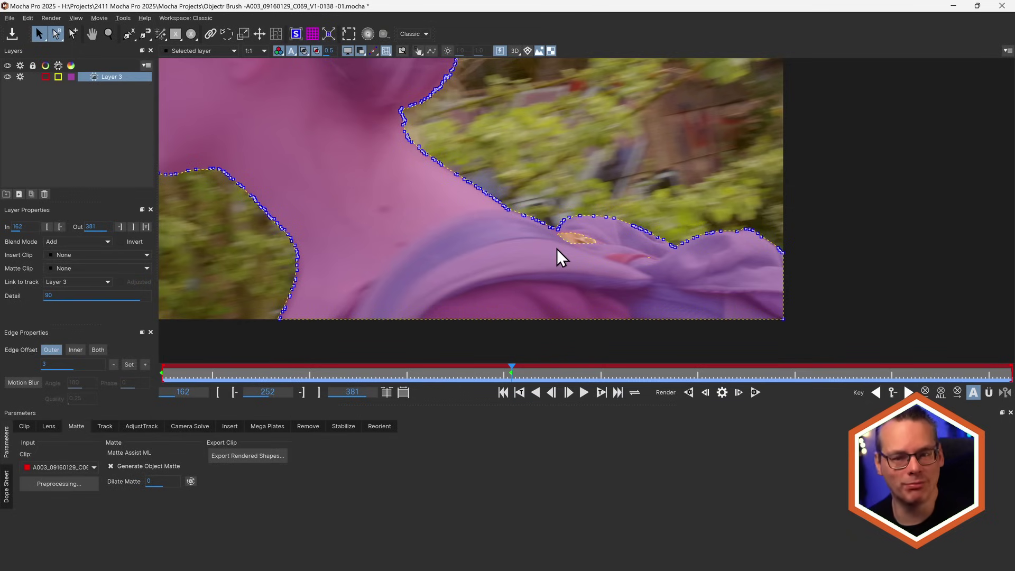
click(722, 392)
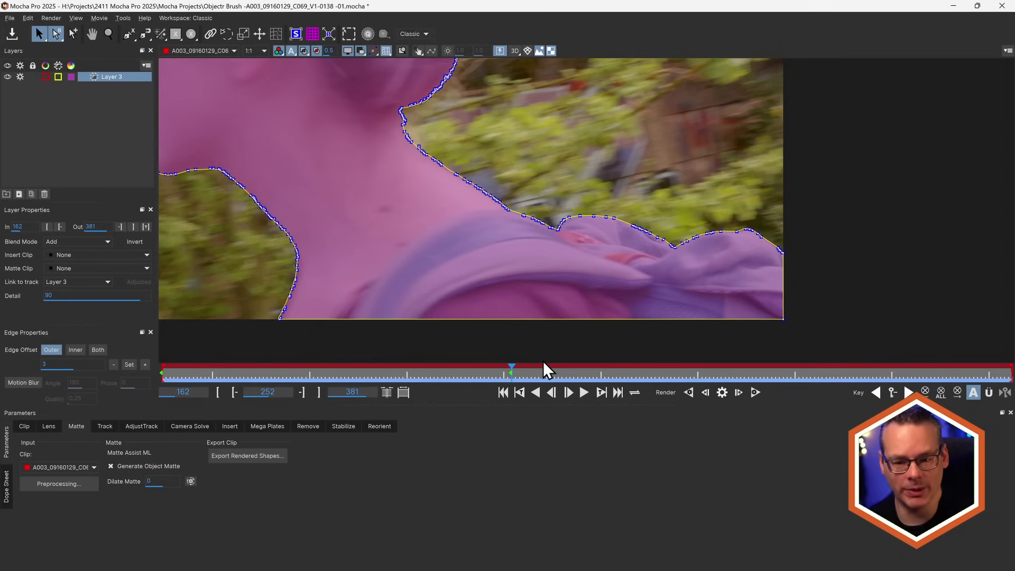
key(f)
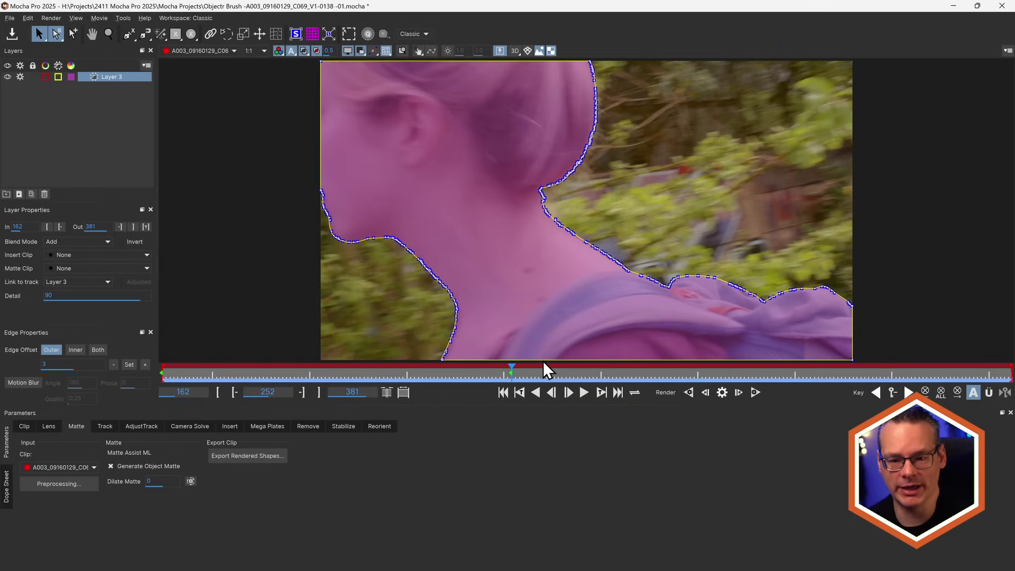
click(584, 392)
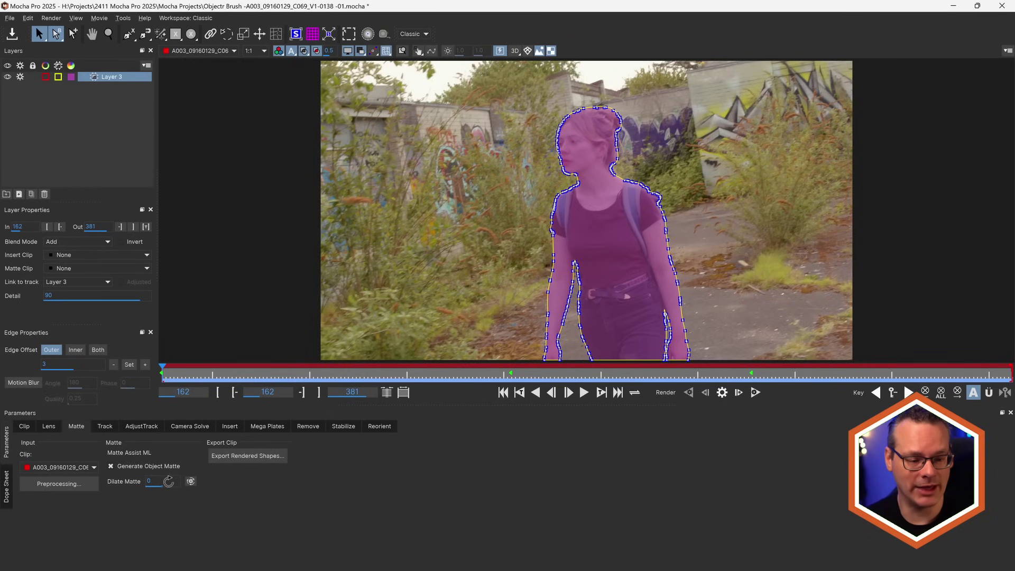
- Zoom in on the woman's waist and re-render the object matte on this frame
click(168, 481)
text(15)
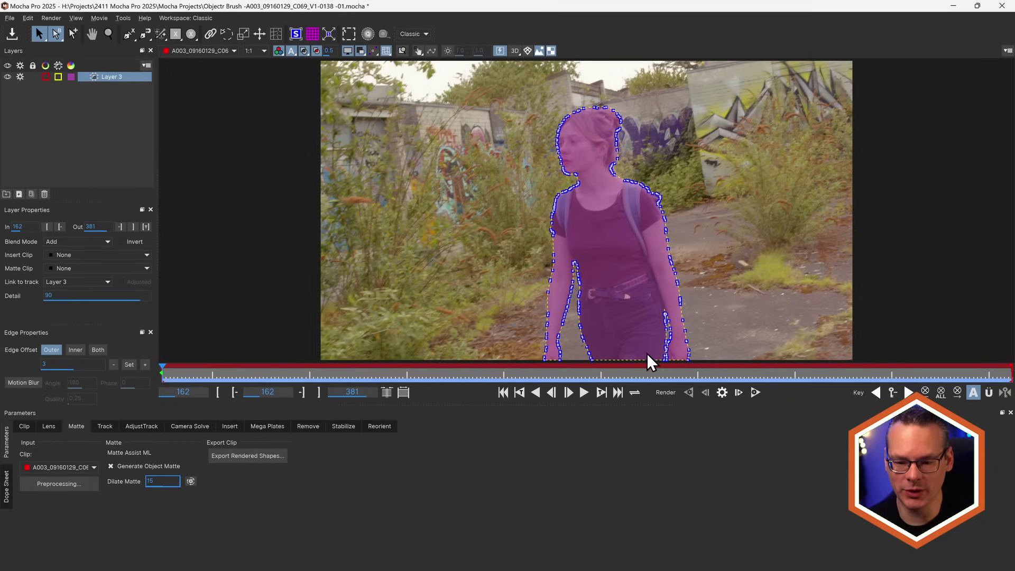
key(z)
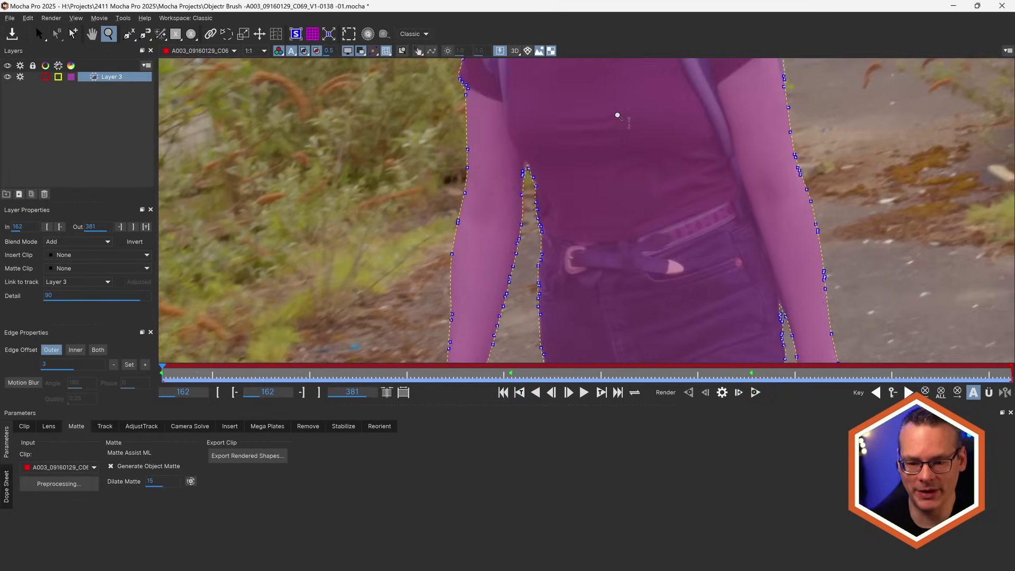
drag(612, 326, 527, 179)
key(s)
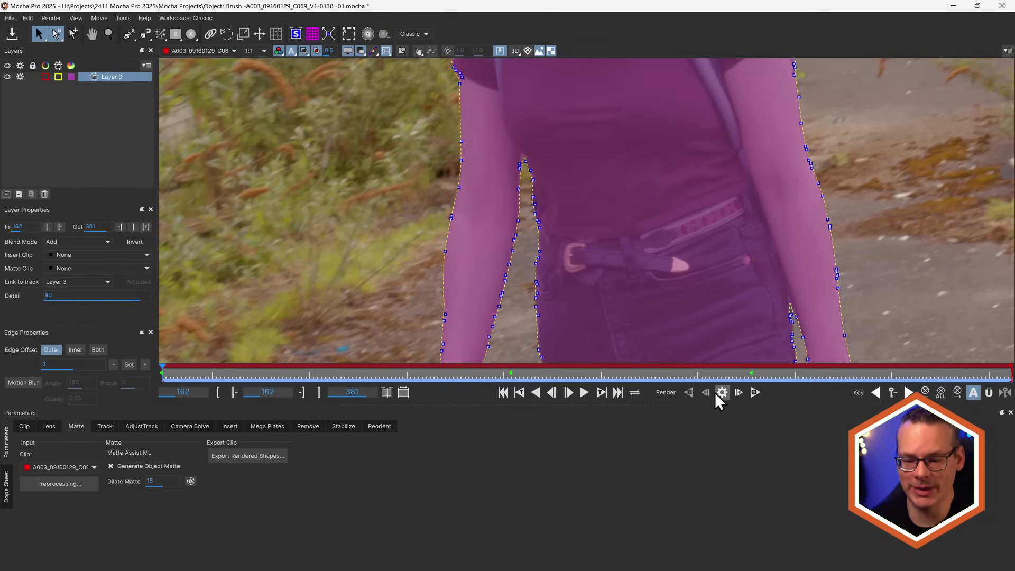
click(721, 391)
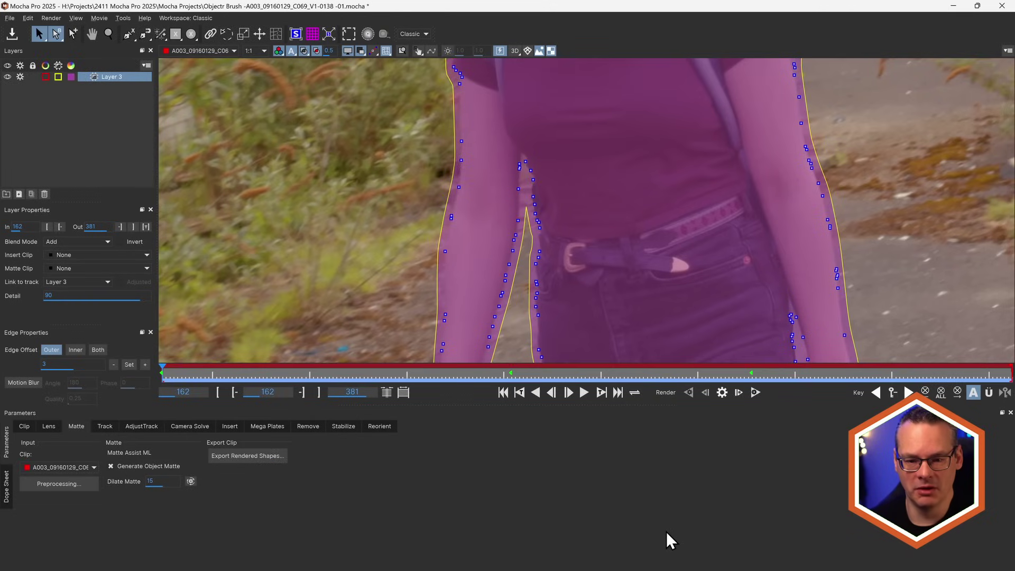
key(z)
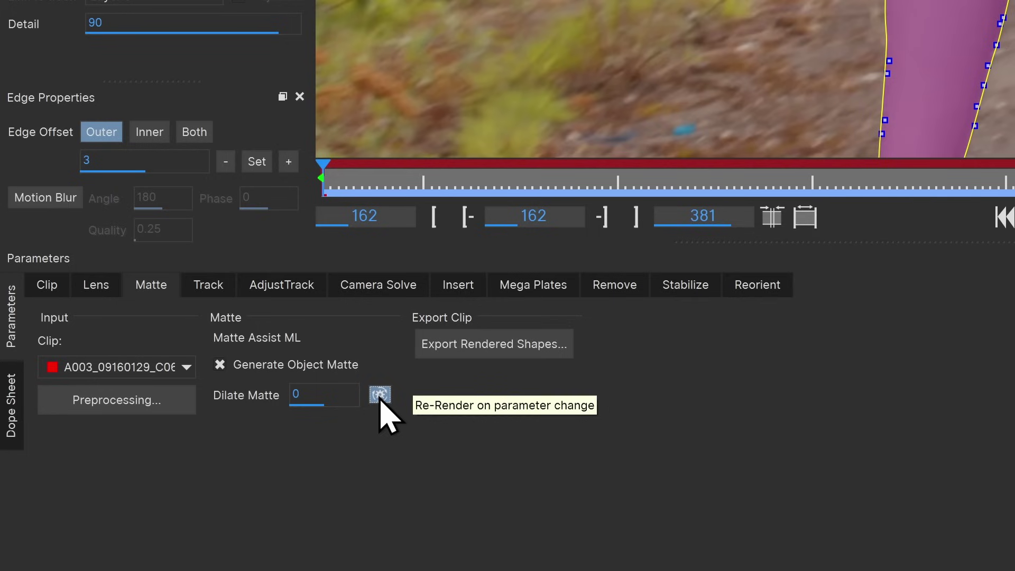
- Try a Dilate Matte of 105, settle on 20, and render forward
click(318, 396)
text(10)
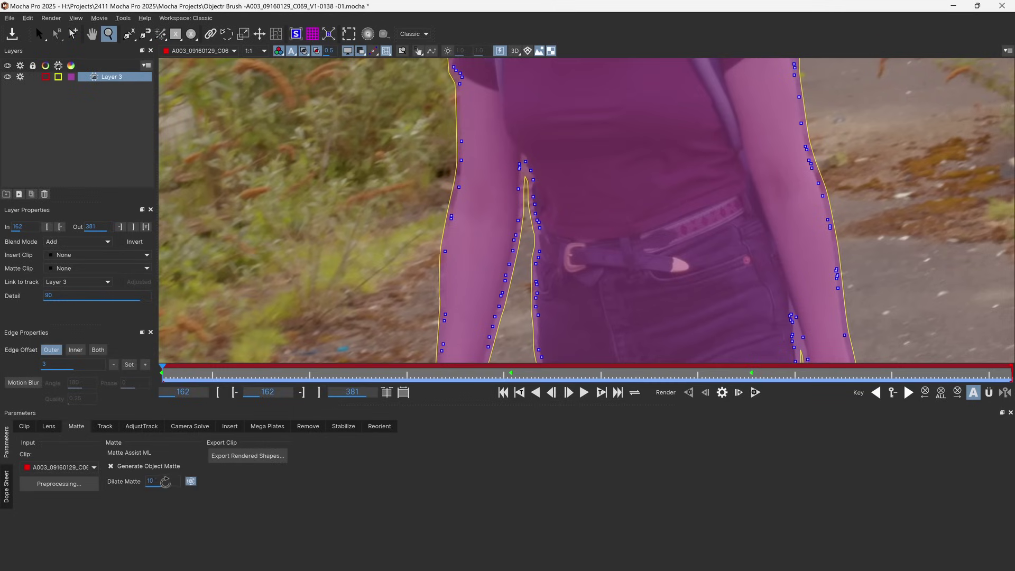
click(164, 482)
text(5)
key(Return)
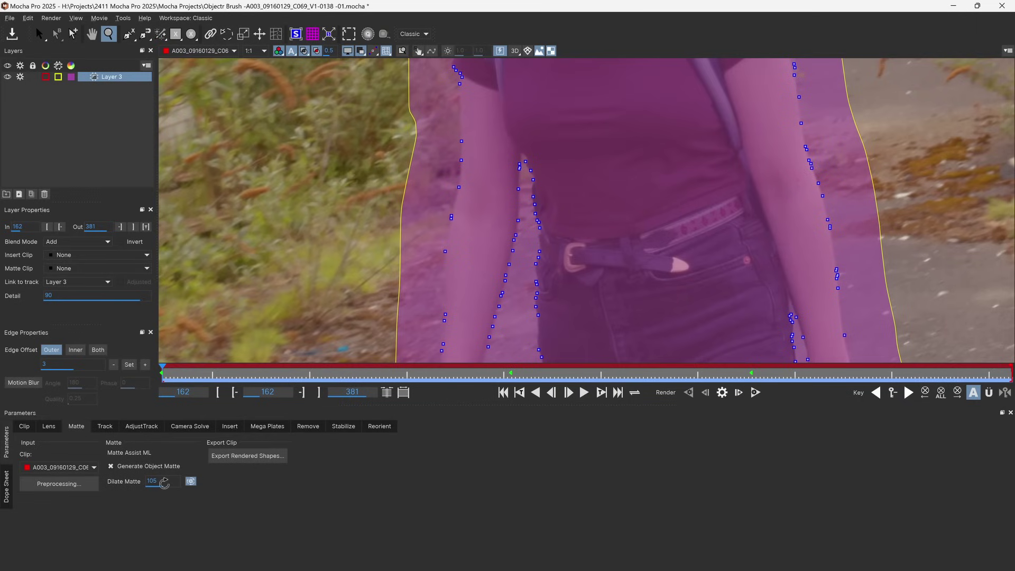
click(162, 481)
text(20)
key(Return)
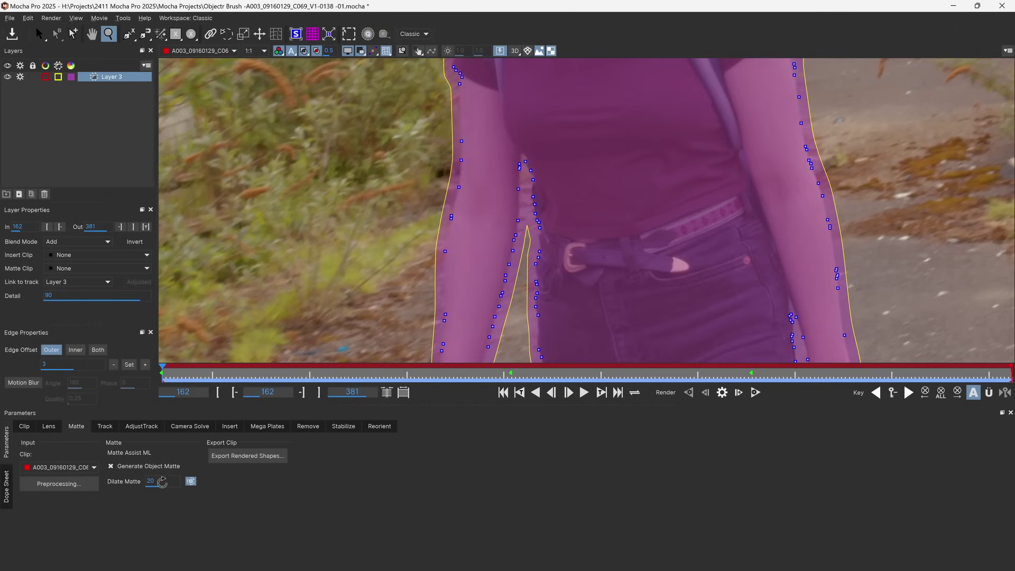
click(753, 391)
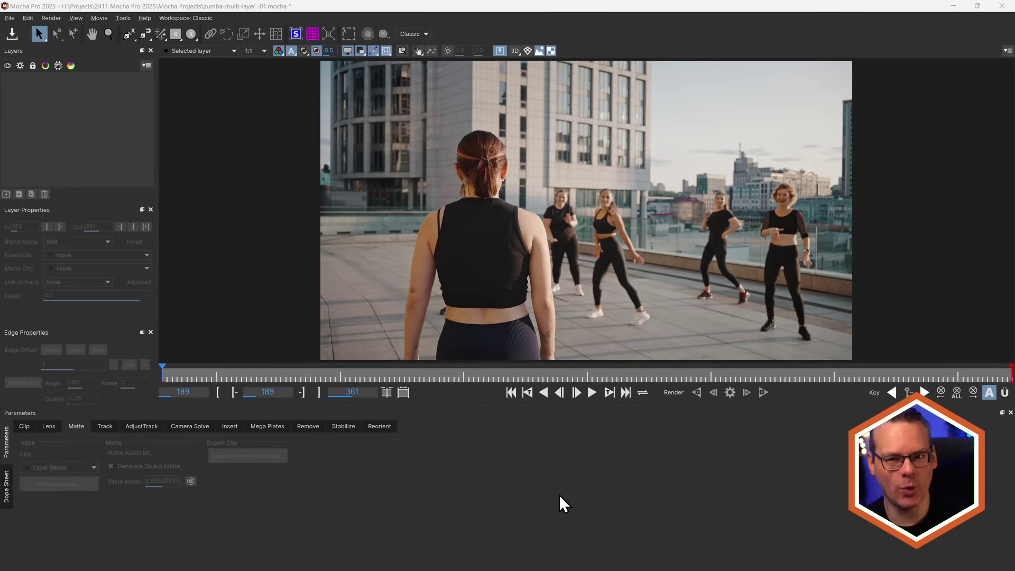
- Place Mask ML points on the foreground woman's head and waist
click(158, 36)
click(160, 47)
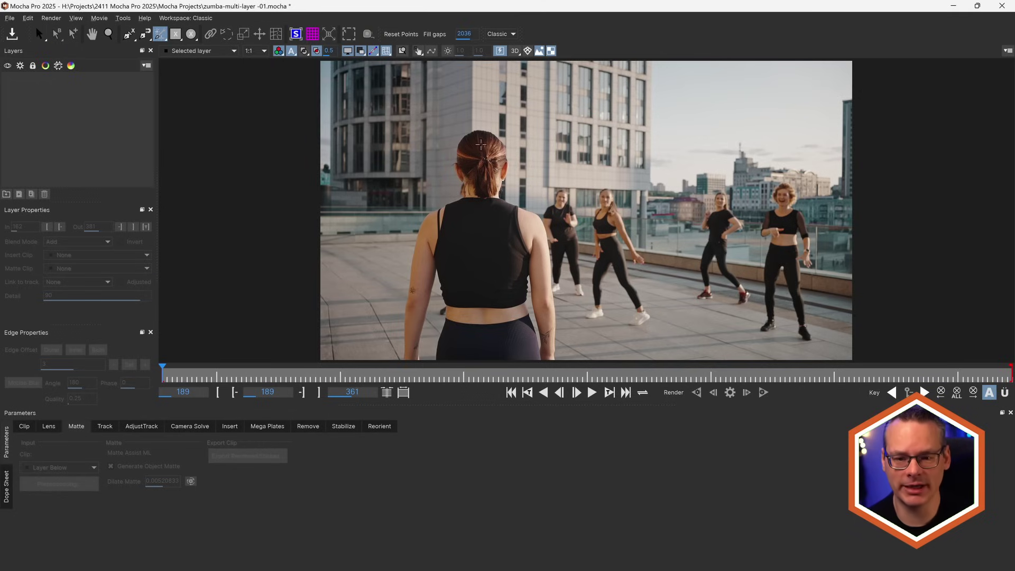
click(483, 151)
click(466, 309)
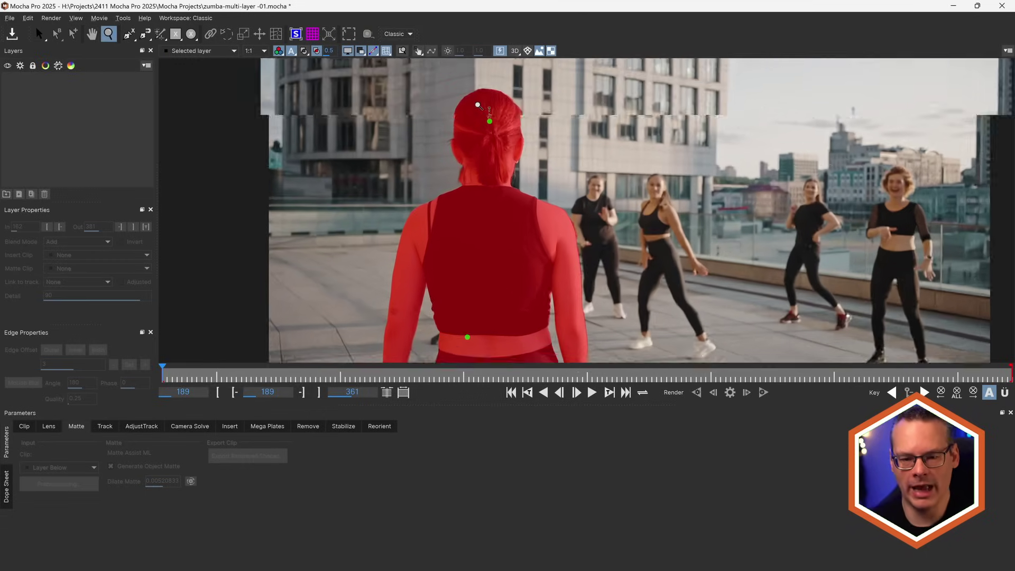
scroll(478, 104, up, 2)
scroll(467, 107, up, 2)
scroll(460, 111, up, 2)
scroll(452, 113, up, 2)
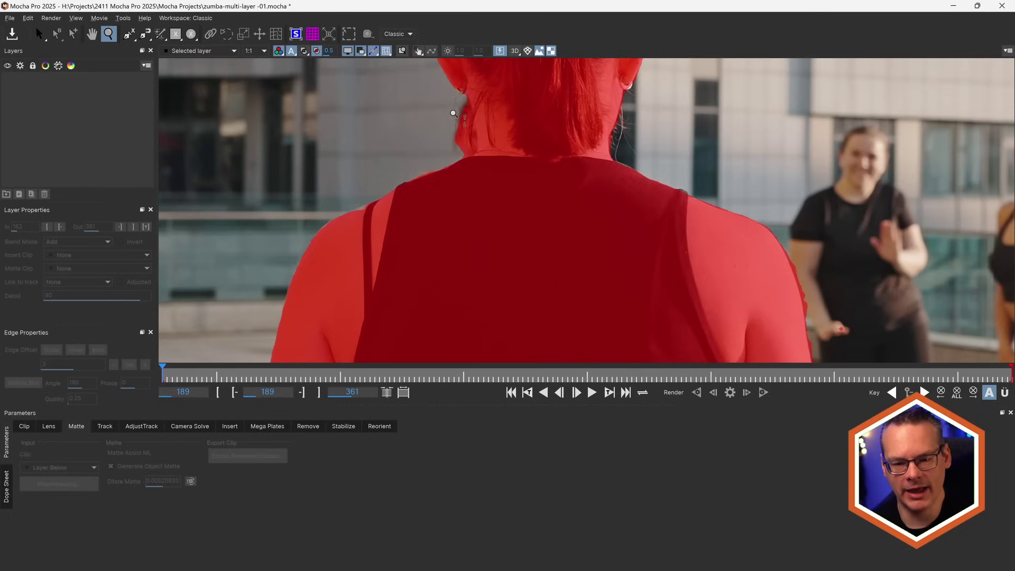
key(o)
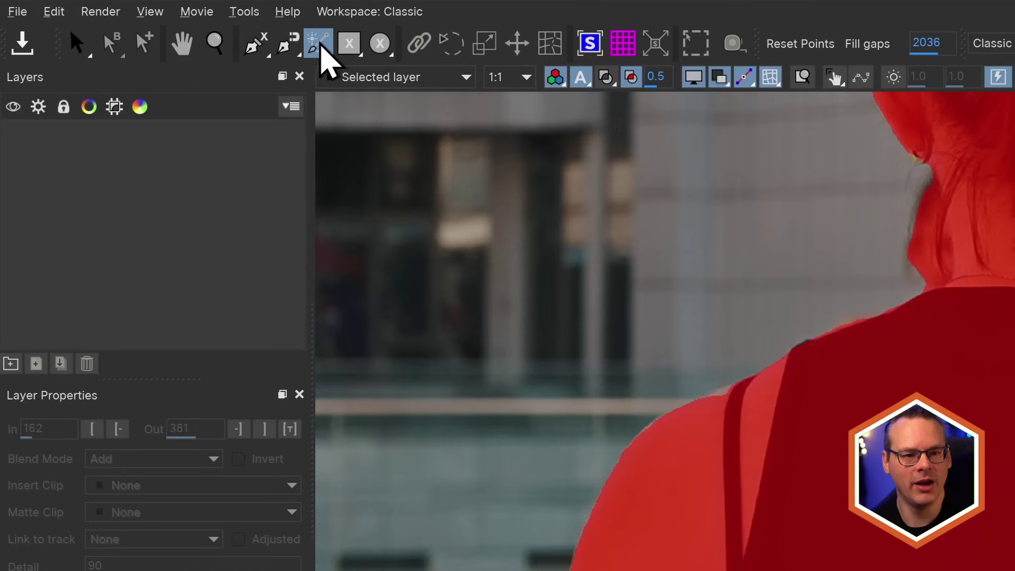
- Choose the eraser variant from the brush flyout and drag its Radius to 35
click(160, 33)
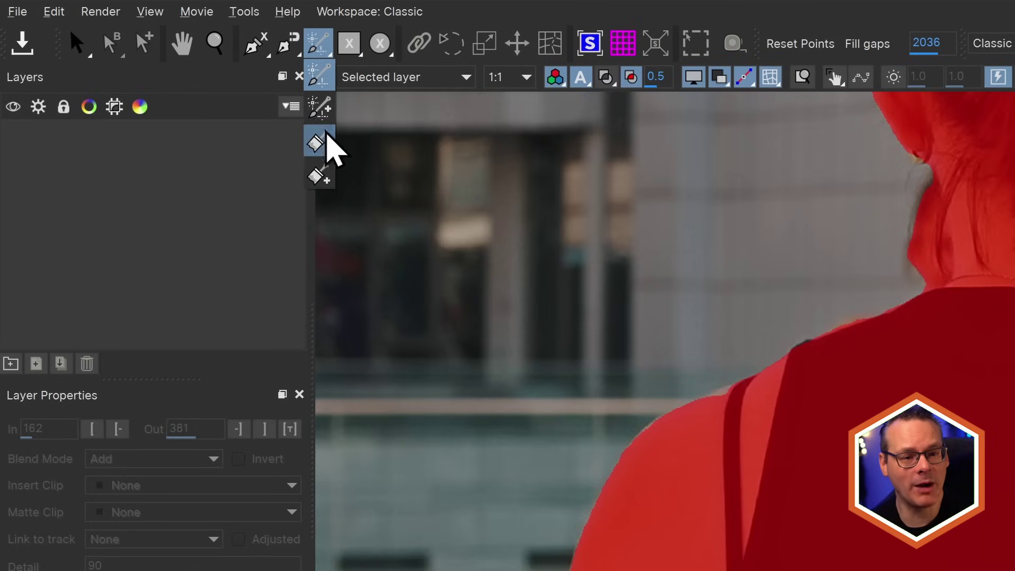
click(326, 179)
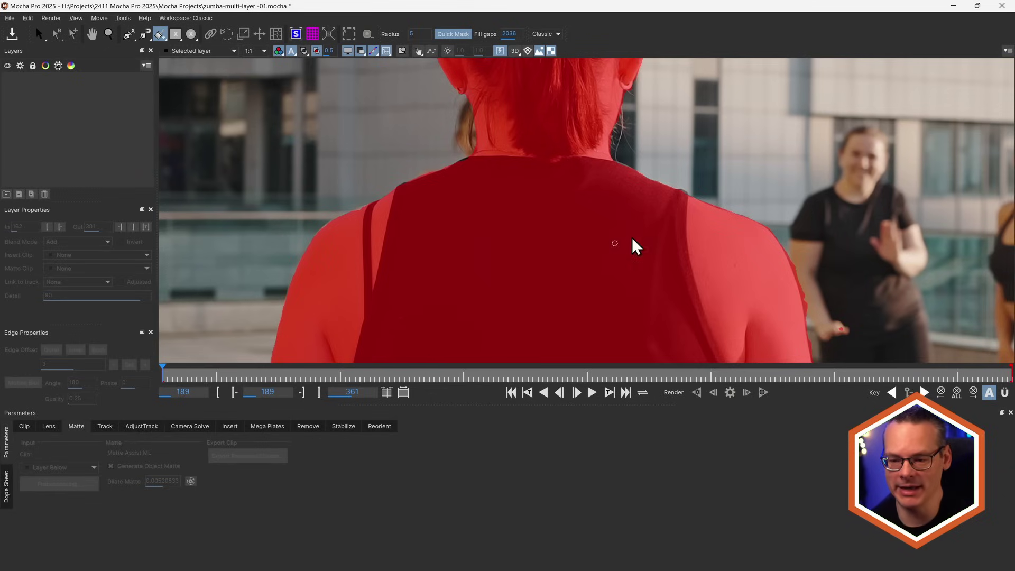
drag(738, 157, 754, 158)
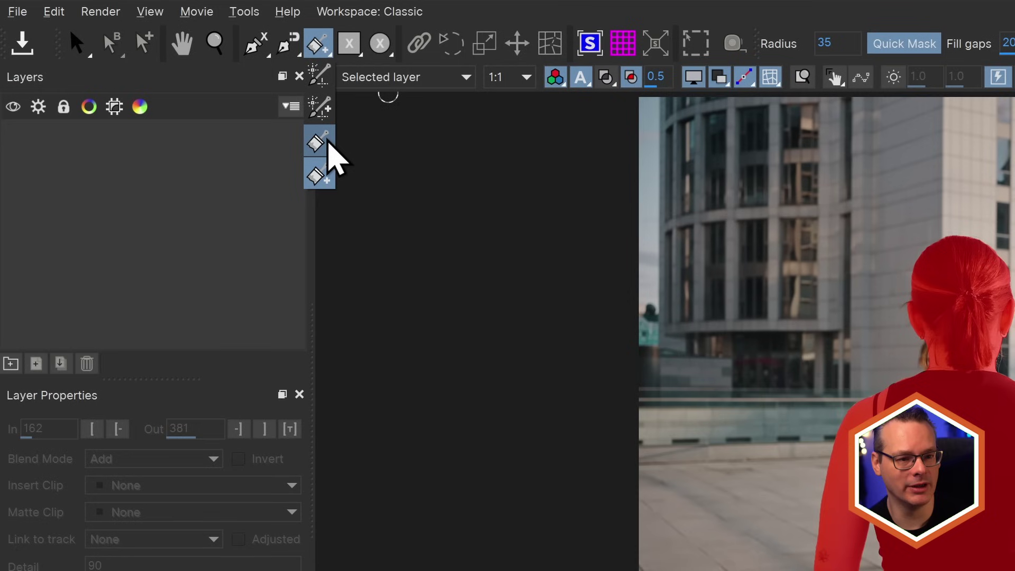
- Convert the front woman's ML mask and a point-based rightmost dancer mask into spline layers
click(321, 79)
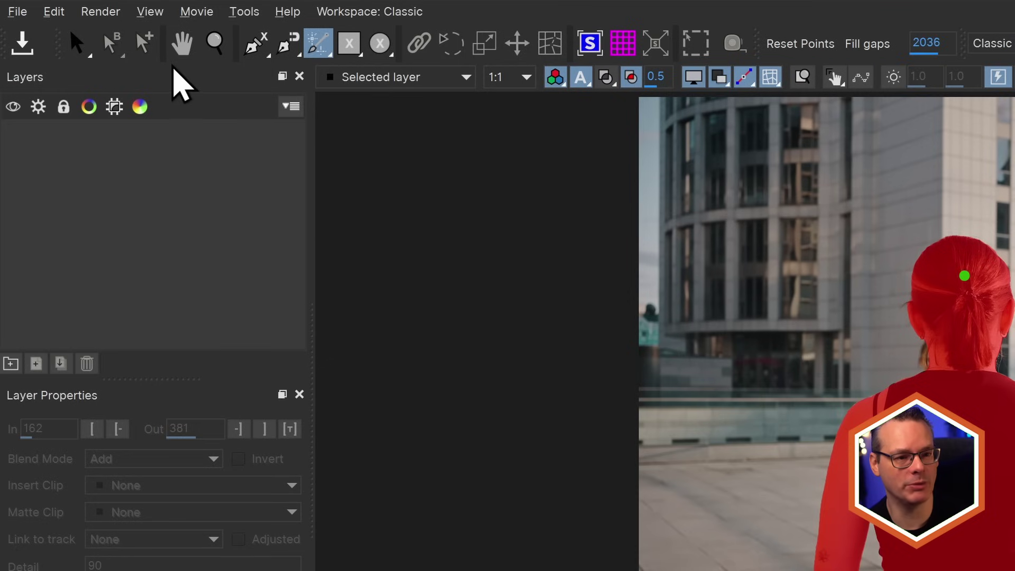
click(79, 47)
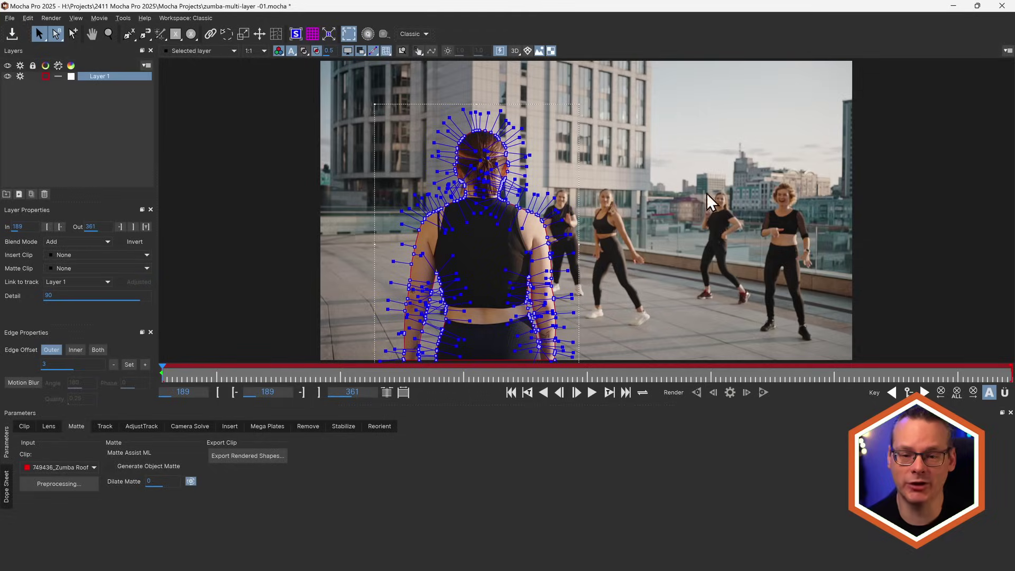
click(161, 32)
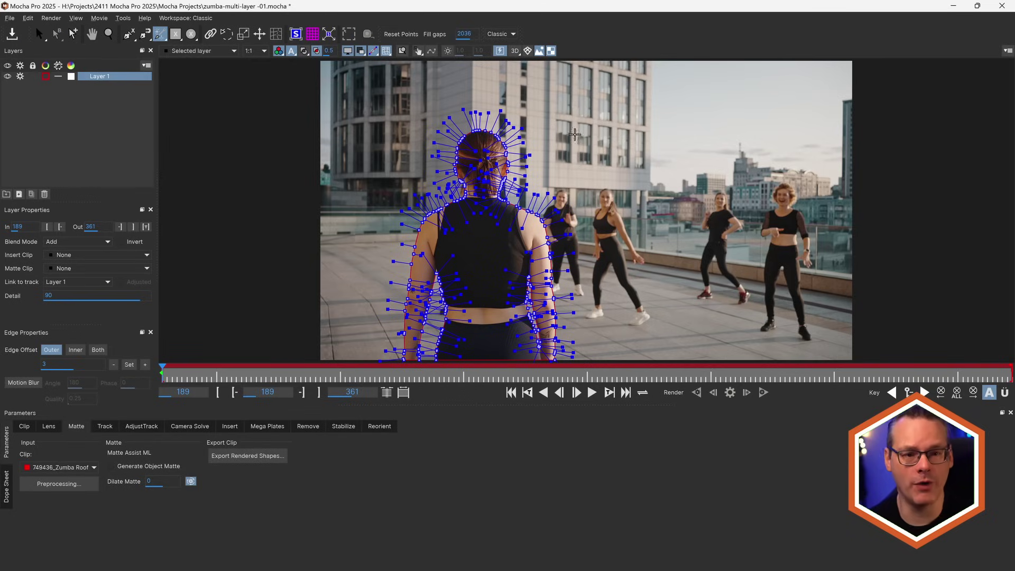
click(159, 36)
click(164, 51)
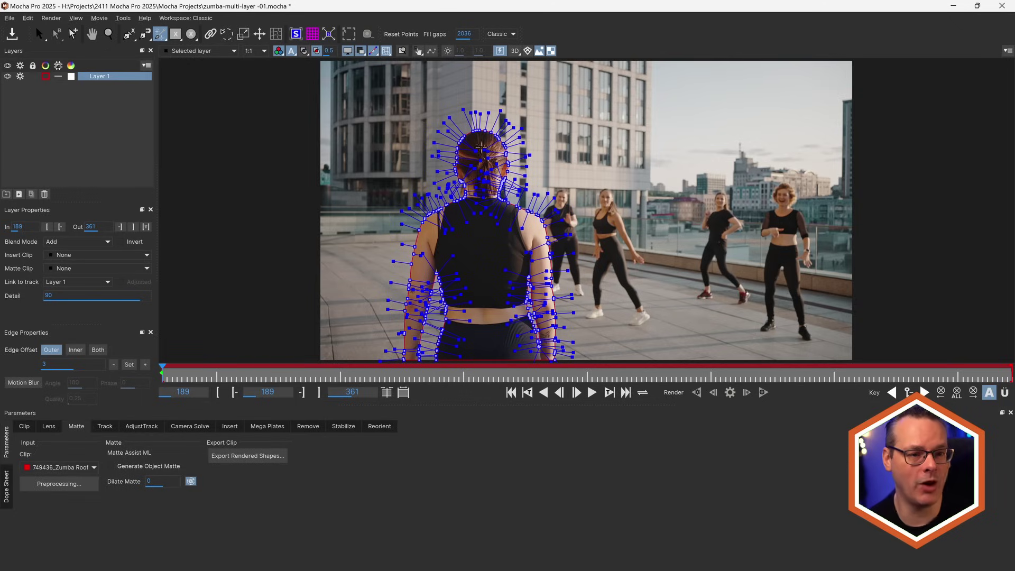
click(782, 196)
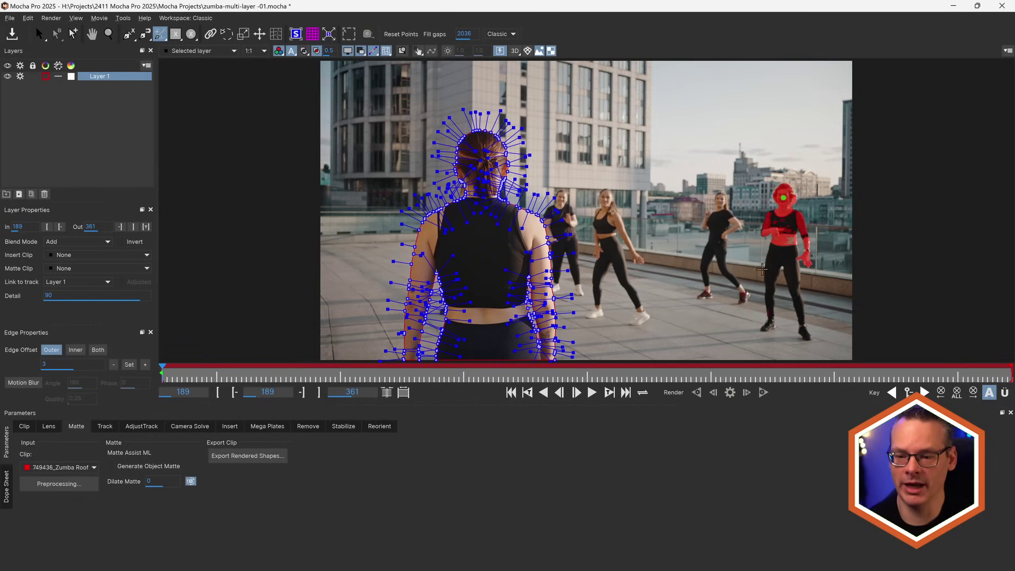
click(770, 299)
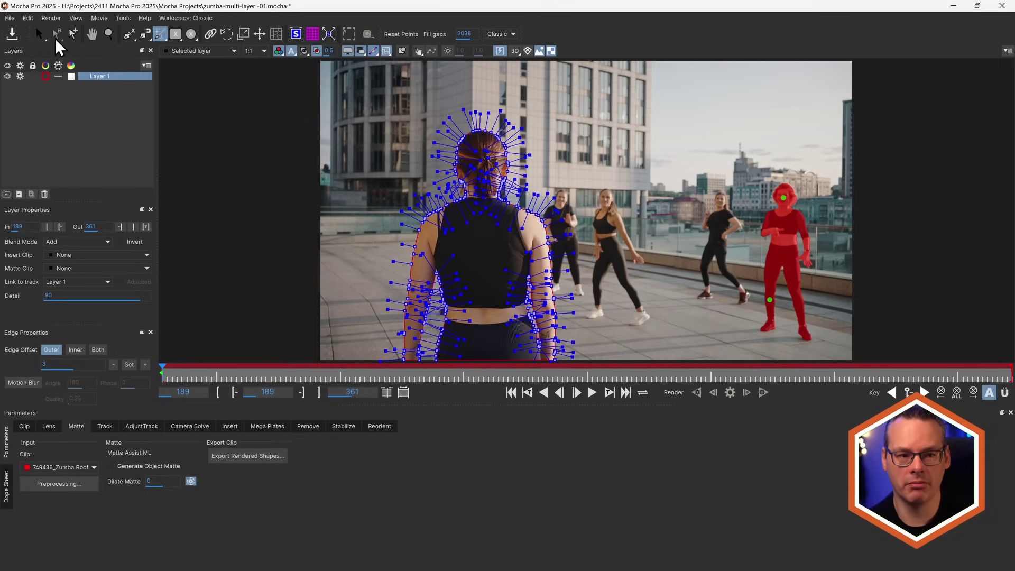
click(38, 36)
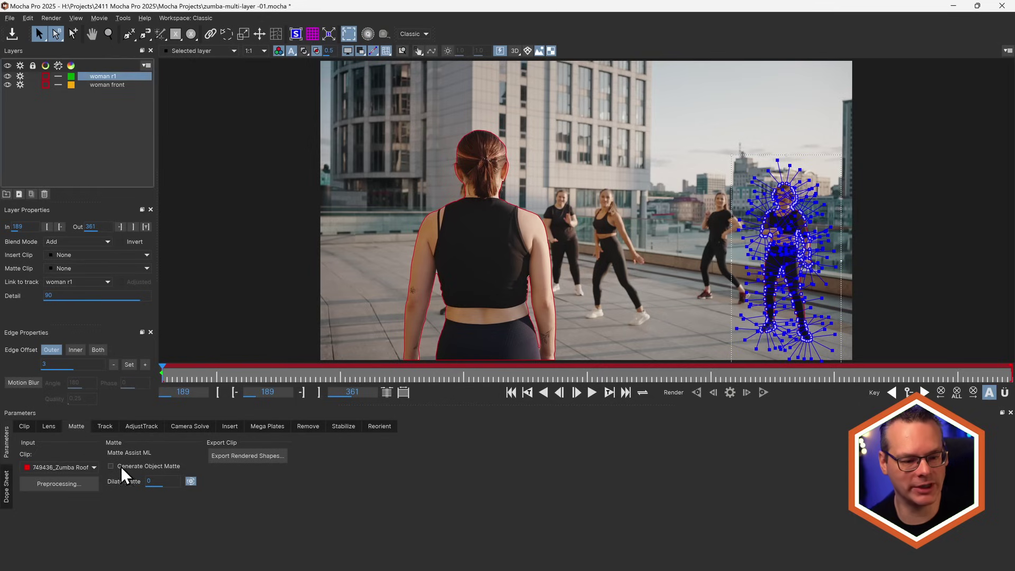
- Enable Generate Object Matte and render the woman front layer's matte forward
click(112, 467)
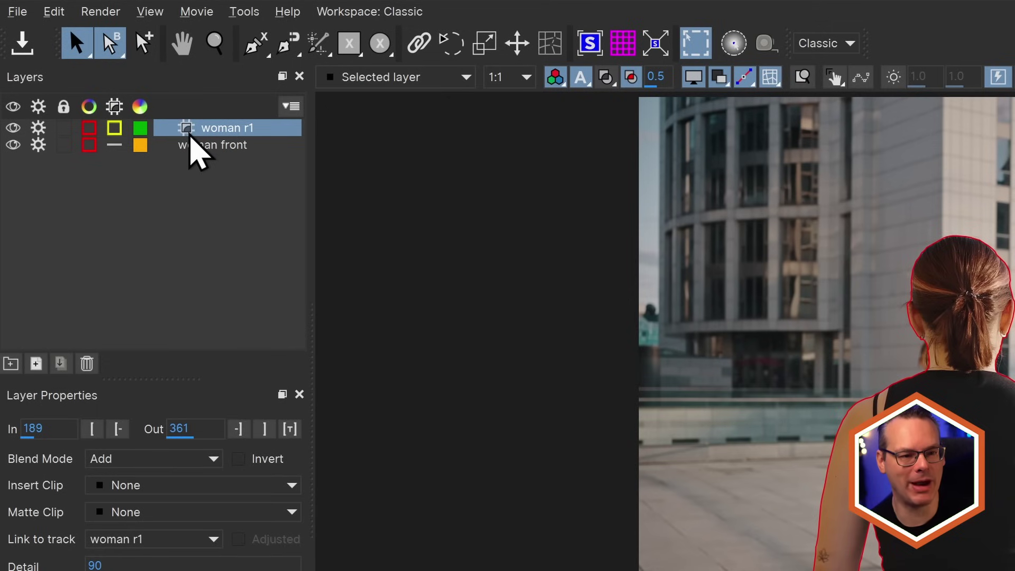
click(203, 148)
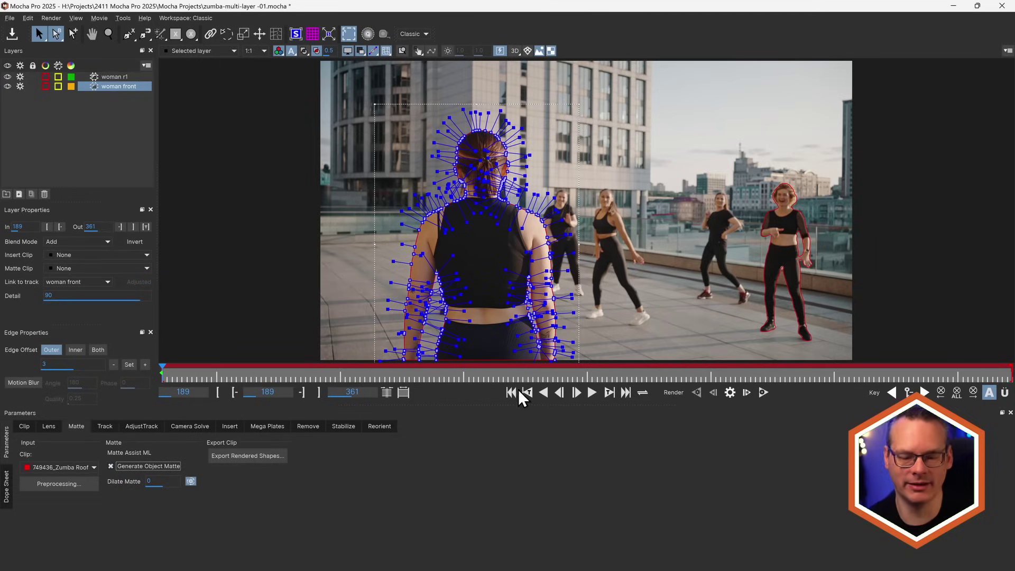
click(763, 392)
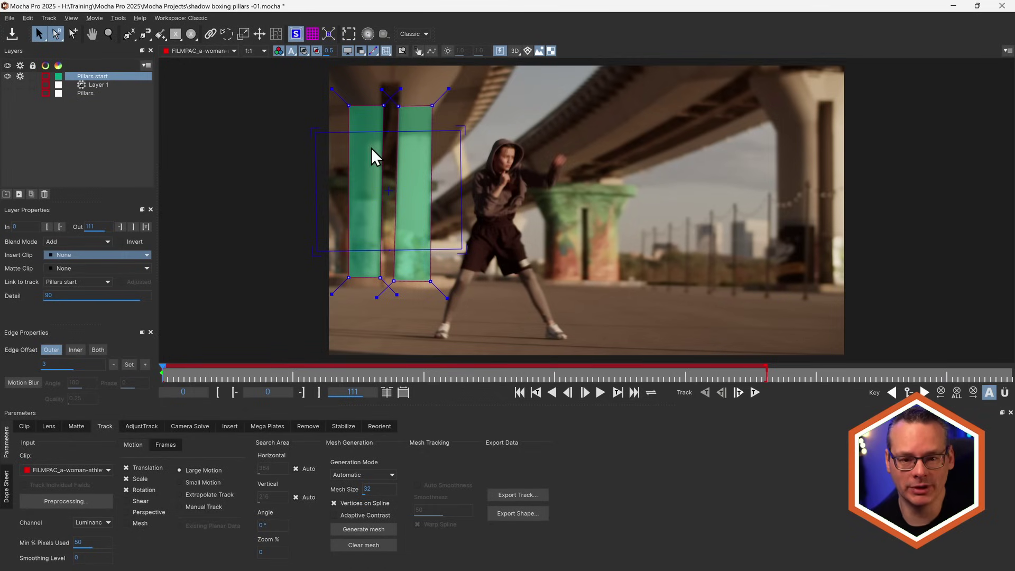
- Track the Pillars start shapes forward from frame 0, then move that layer below Pillars
drag(179, 374, 306, 374)
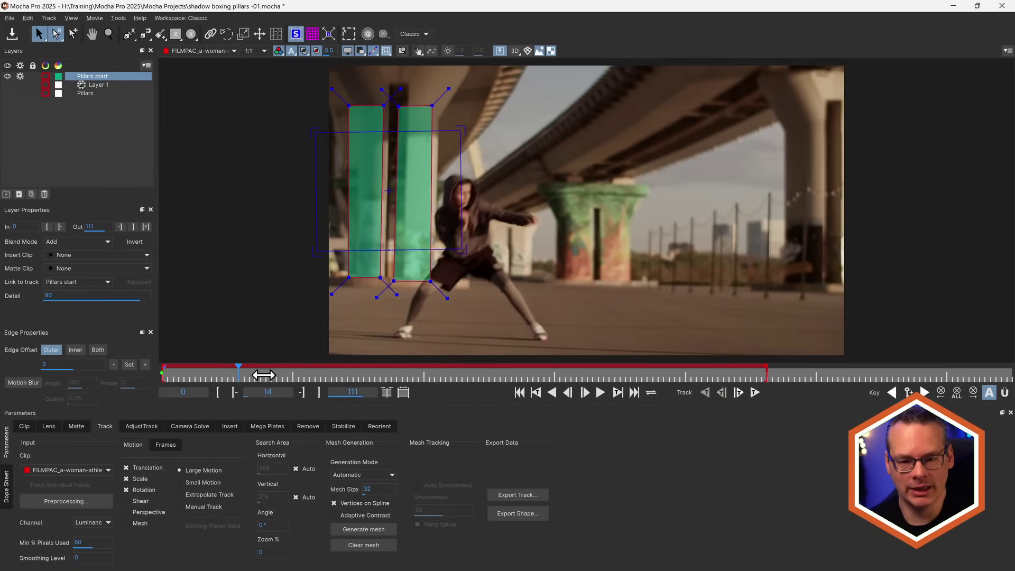
drag(136, 376, 111, 386)
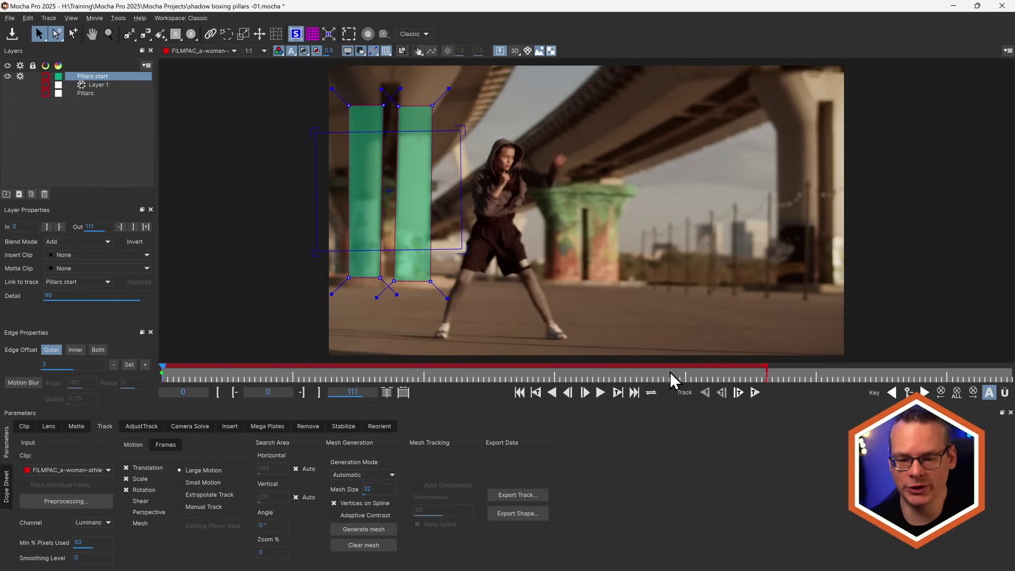
click(755, 392)
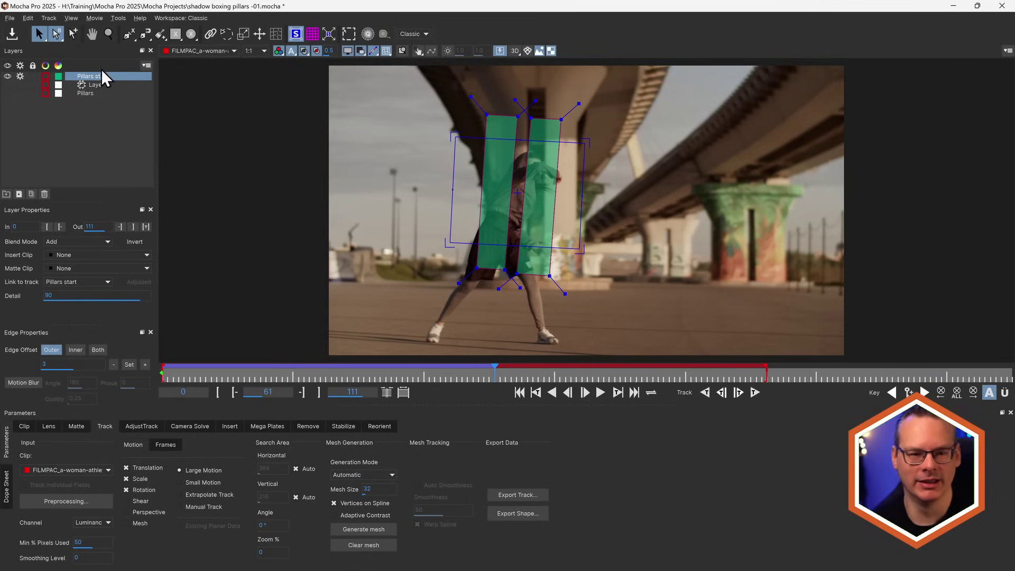
drag(110, 77, 109, 115)
- Hide Pillars start, show and preview Layer 1's dancer matte, then track Pillars forward
click(9, 95)
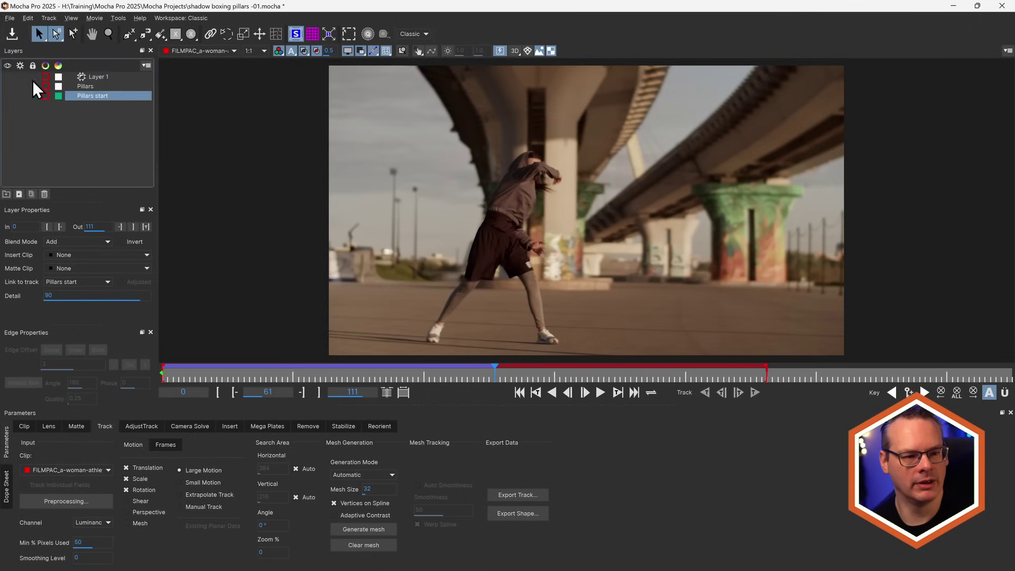
click(8, 77)
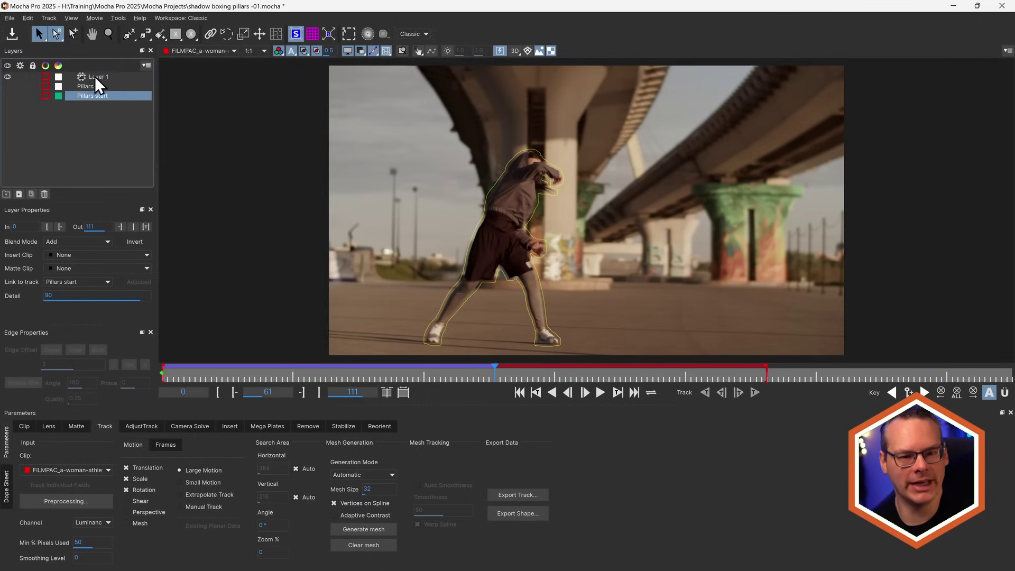
click(94, 76)
drag(392, 372, 127, 338)
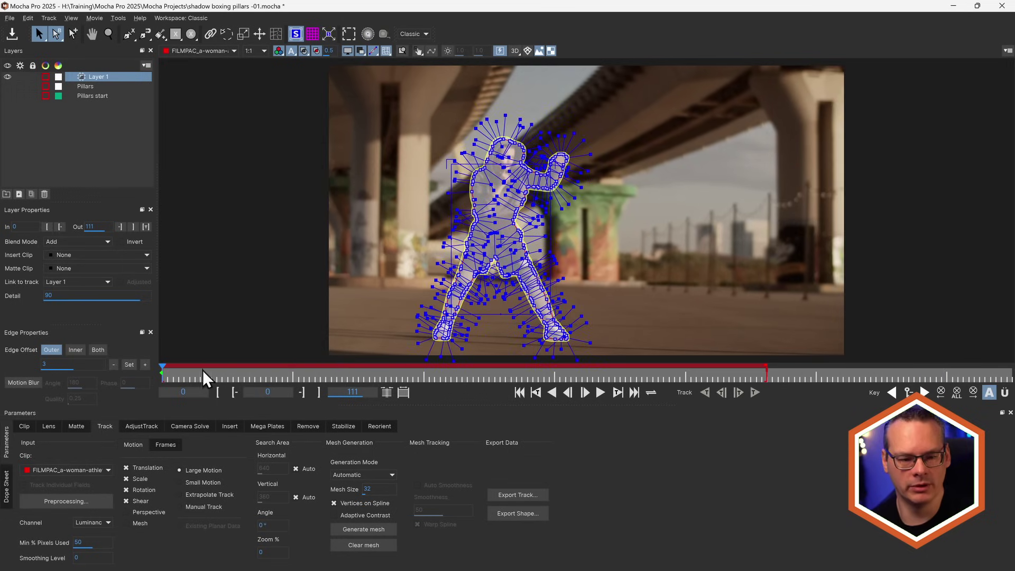
drag(202, 369, 381, 372)
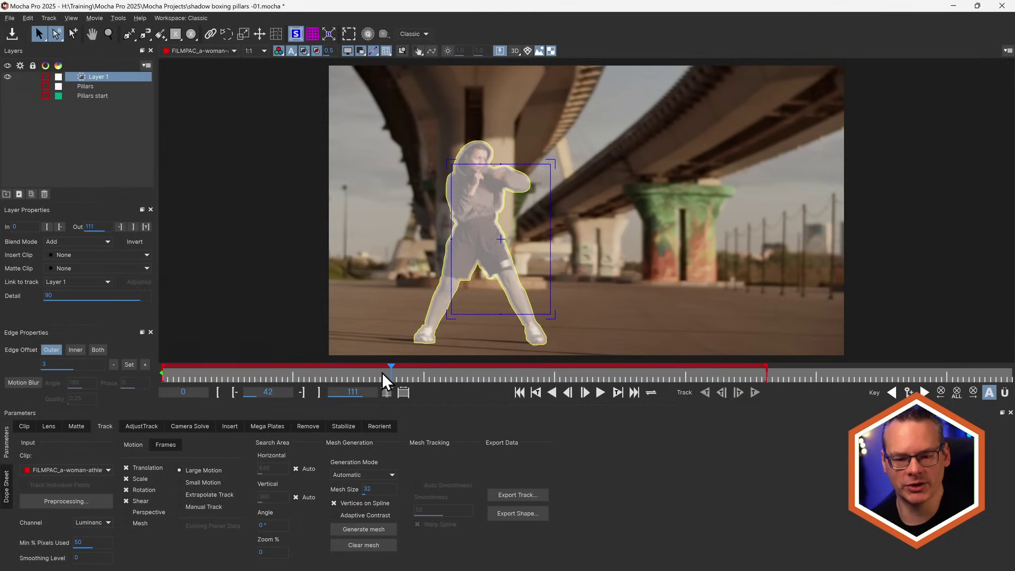
click(77, 426)
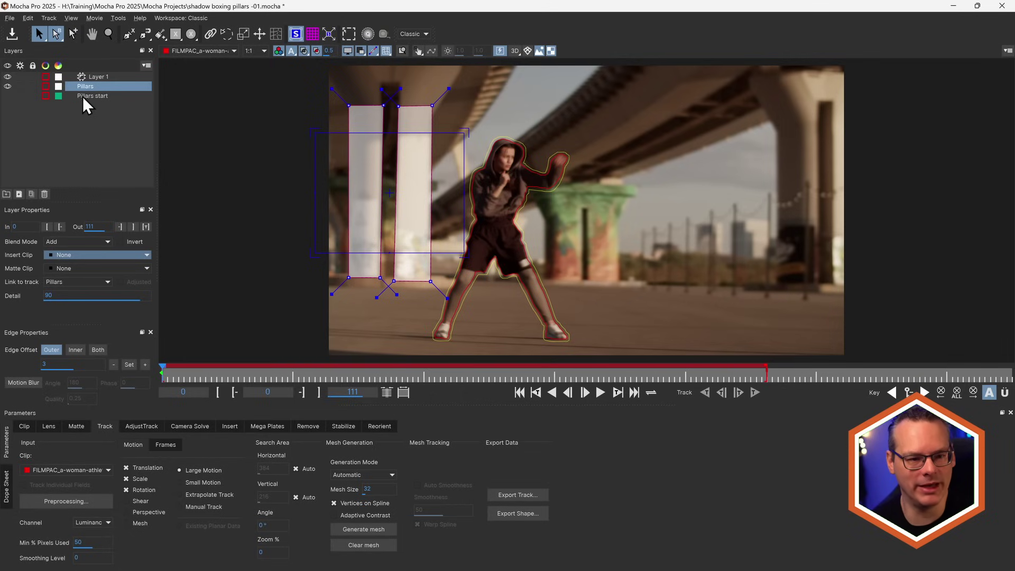
click(755, 392)
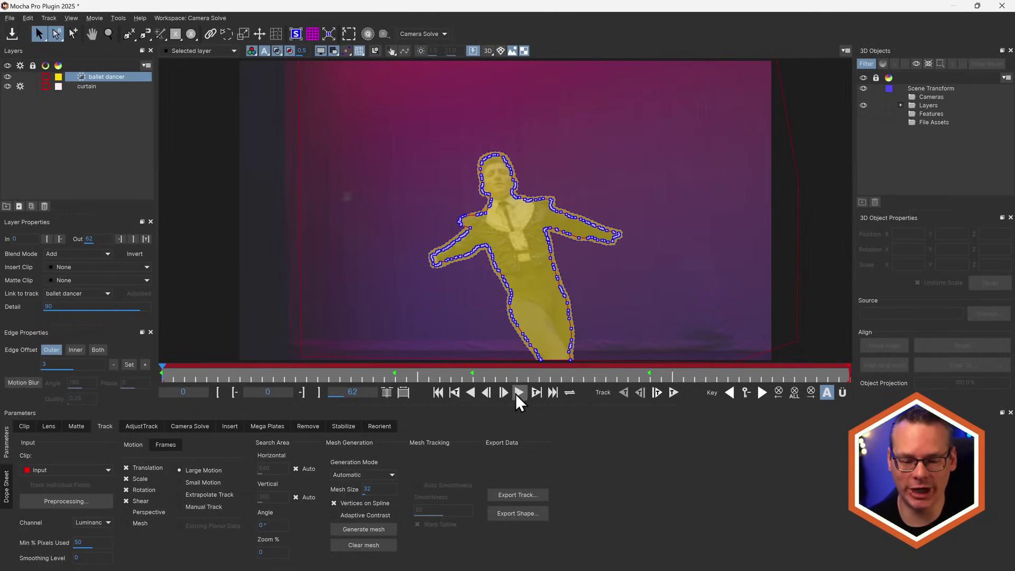
- Play the ballet shot and render the dancer's removal forward using the Remove settings
click(518, 392)
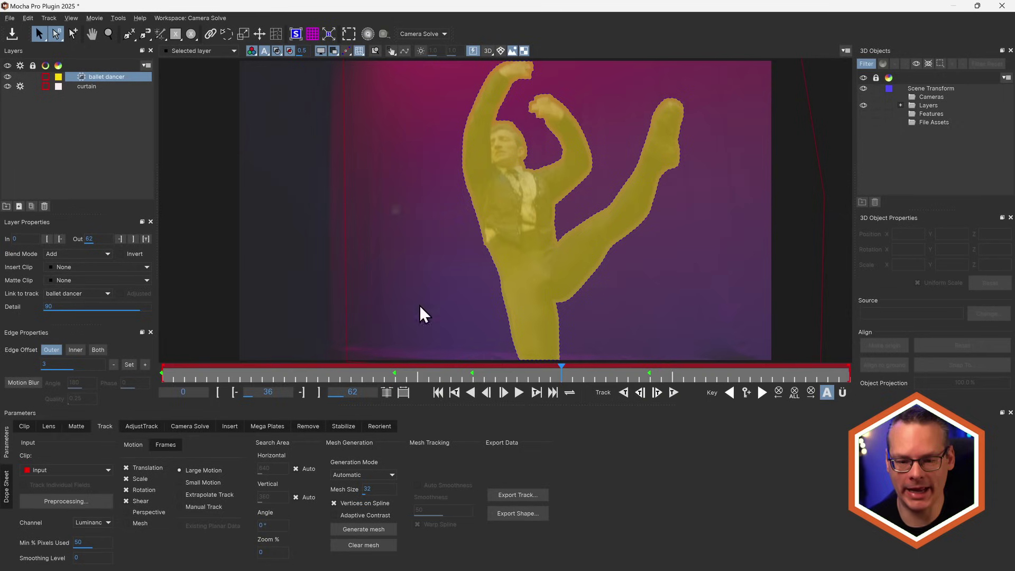
click(310, 427)
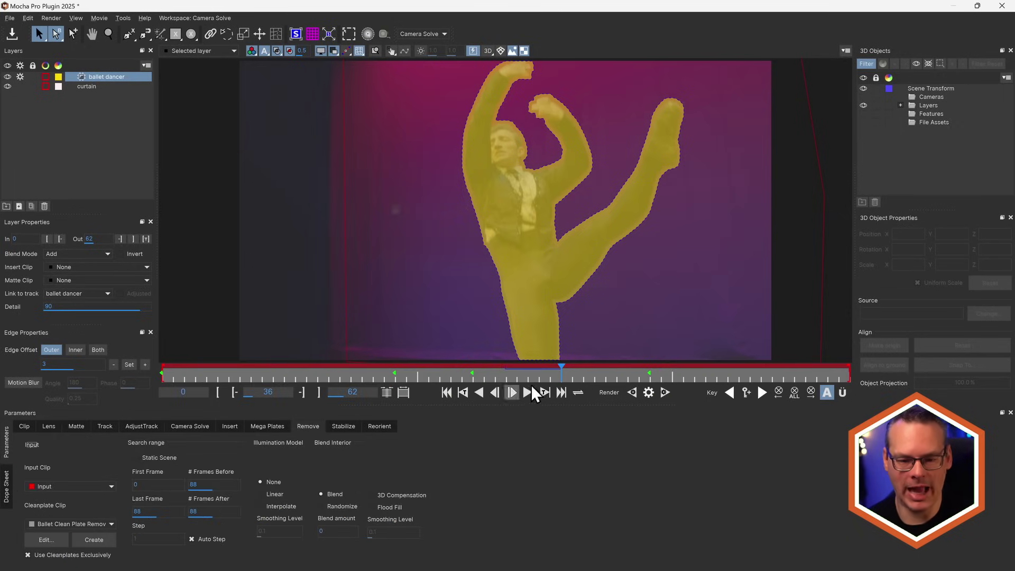
click(654, 391)
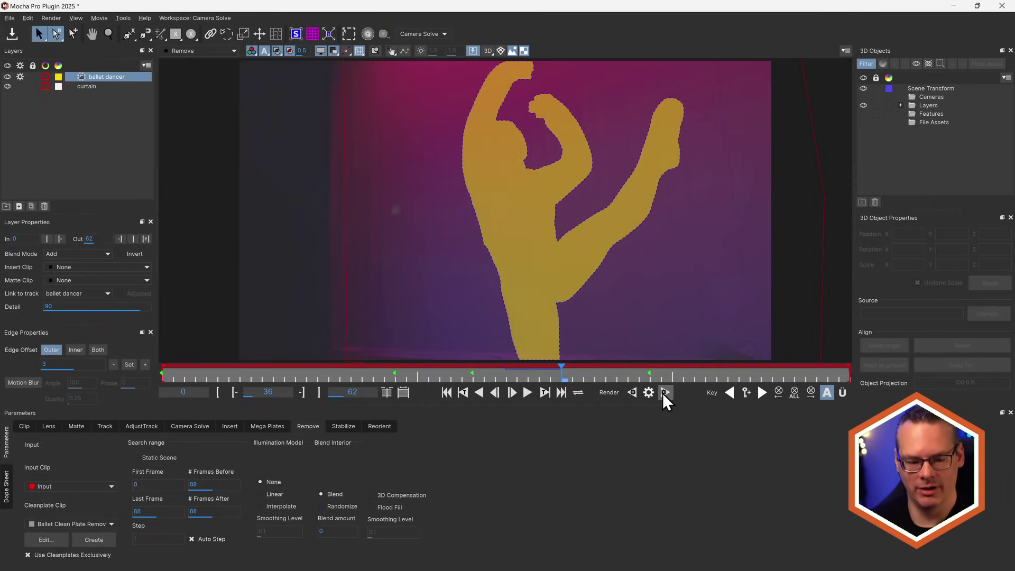
click(665, 392)
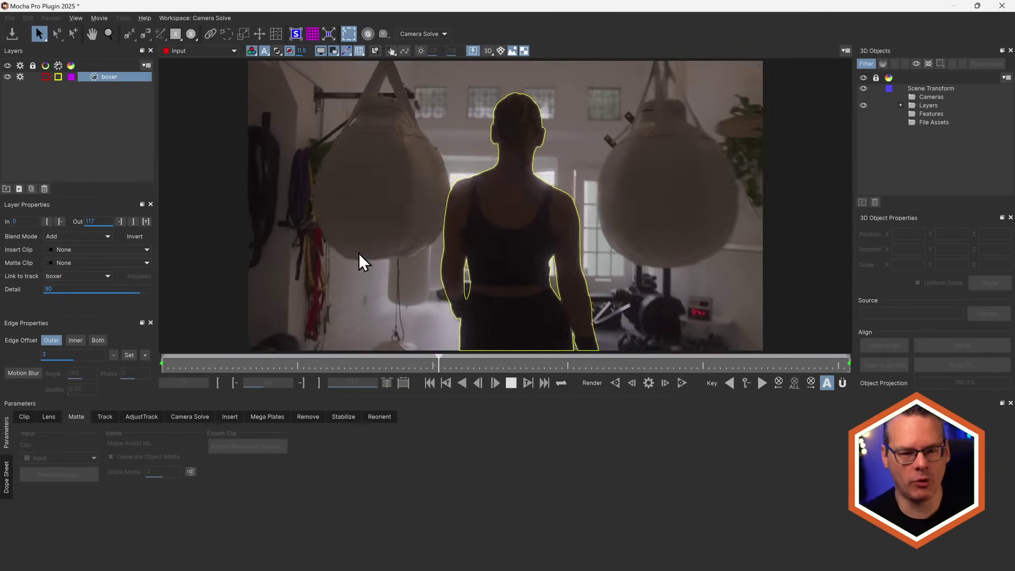
- Export Rendered Shapes with mattes from All layers, then close Mocha from the File menu
click(510, 383)
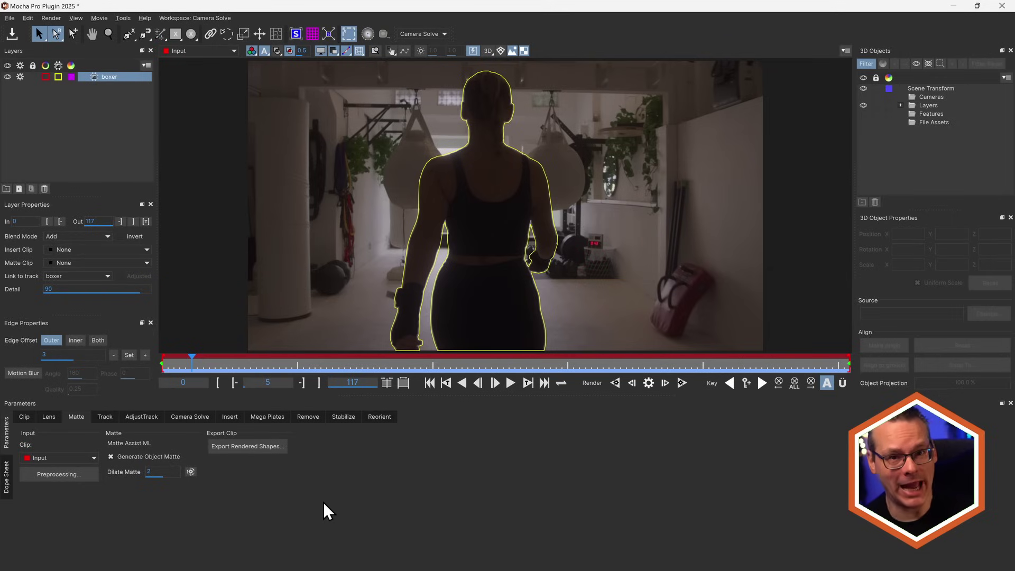
click(269, 449)
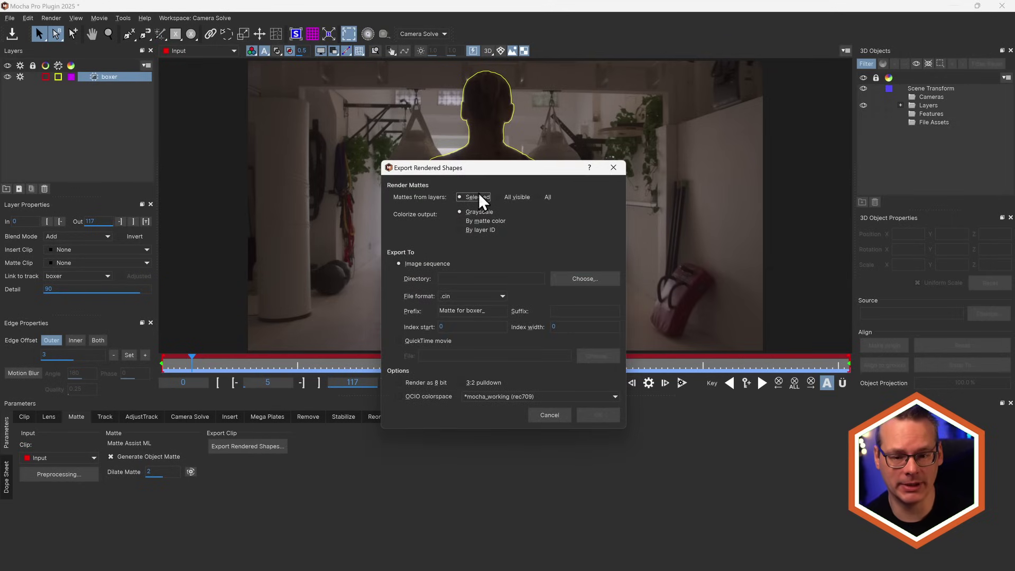
click(540, 196)
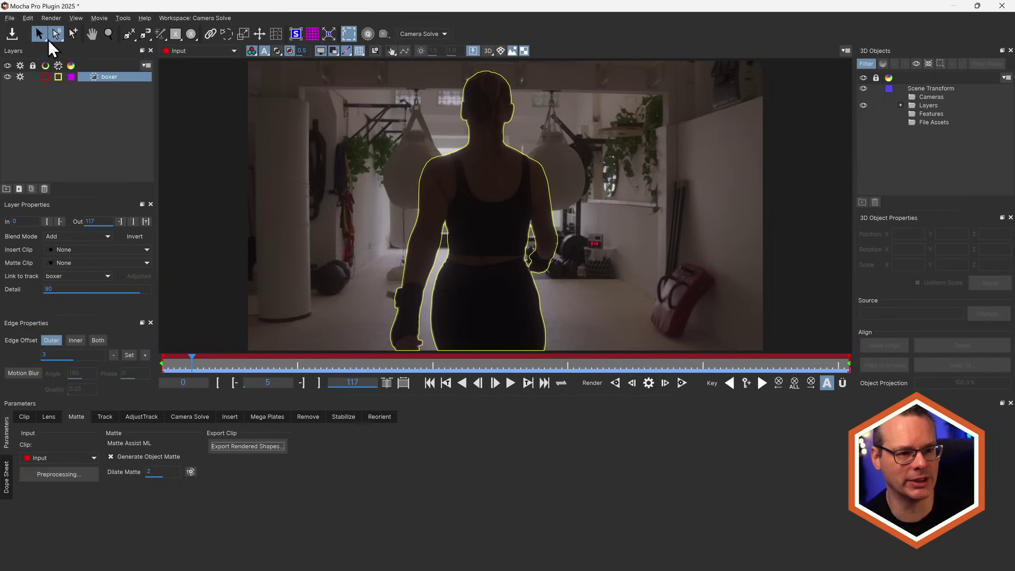
click(10, 19)
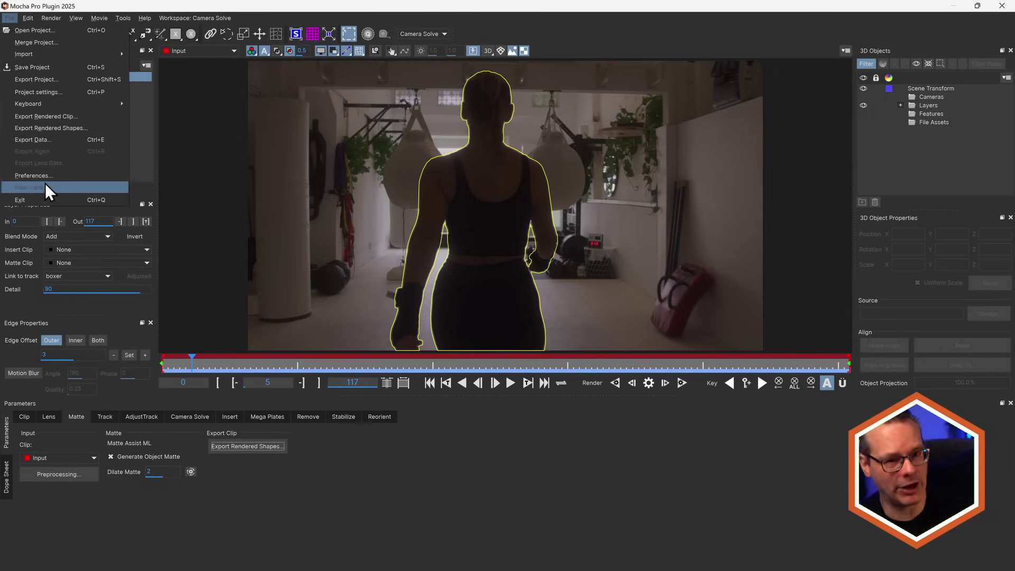
click(55, 201)
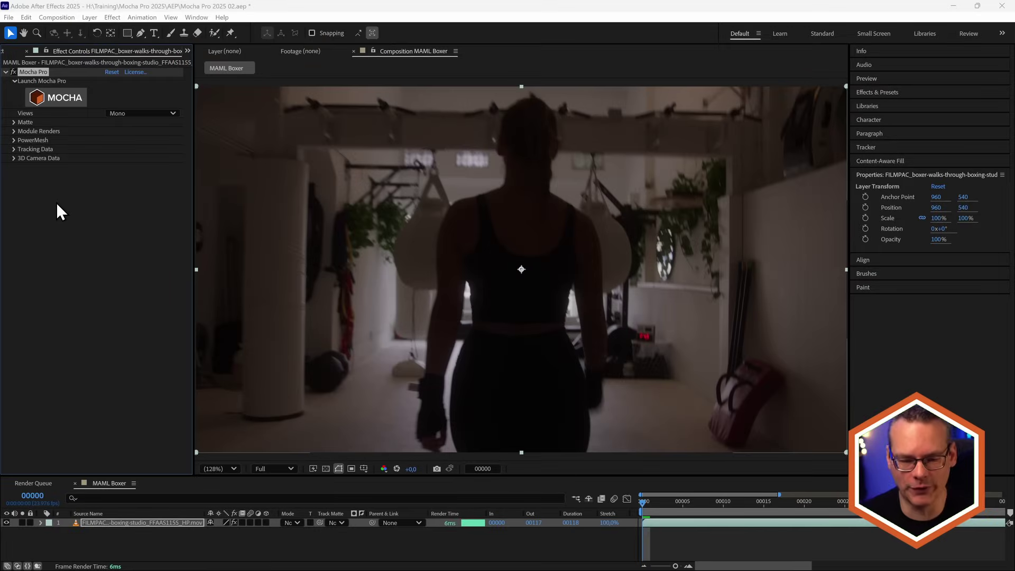
- Expand the effect's Matte settings and check the boxer silhouette with View Matte during playback
click(14, 123)
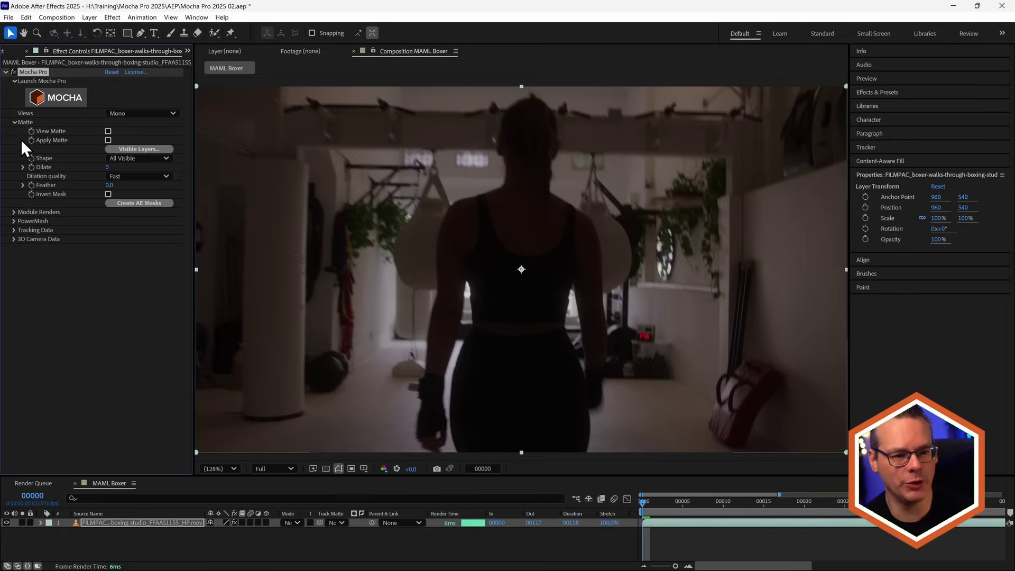
click(108, 131)
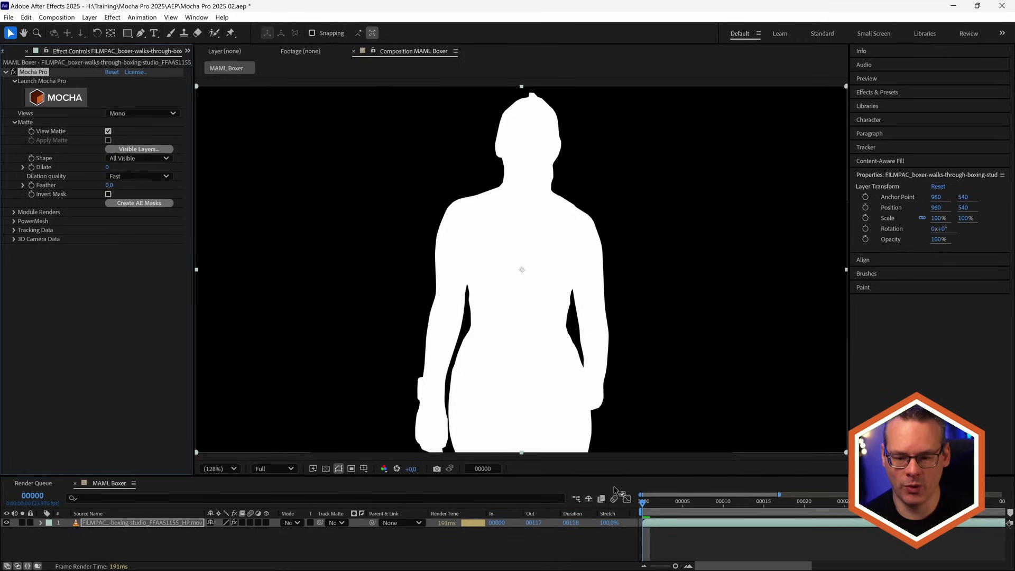
key(space)
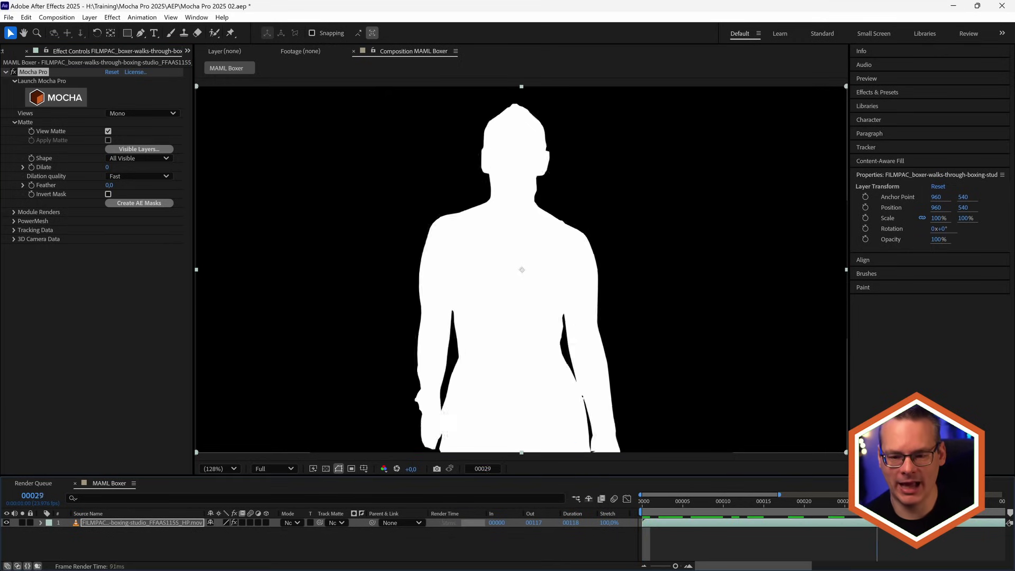
click(731, 513)
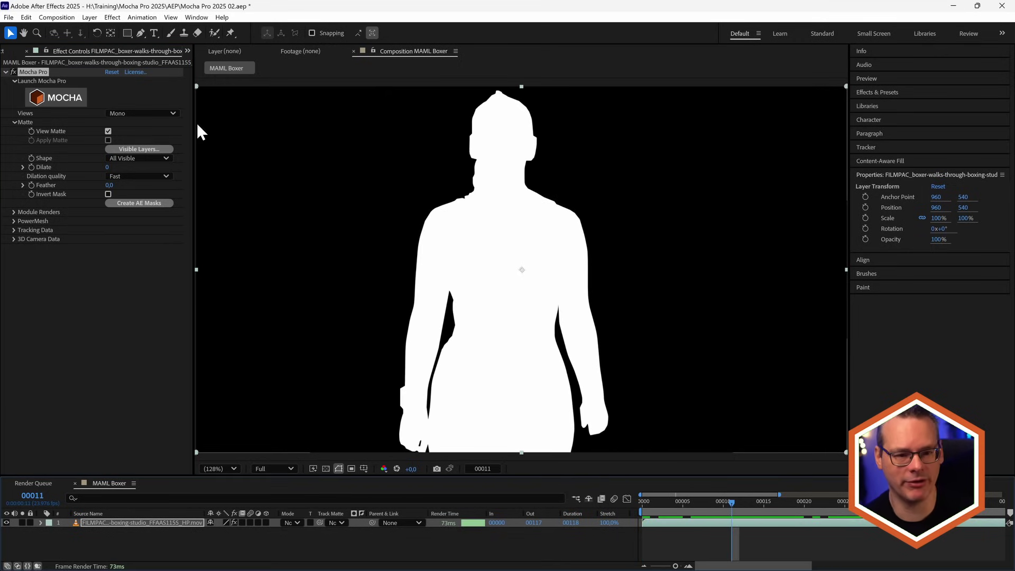
- Cut the boxer out with Apply Matte and try a Dilate value, returning it to zero
click(108, 131)
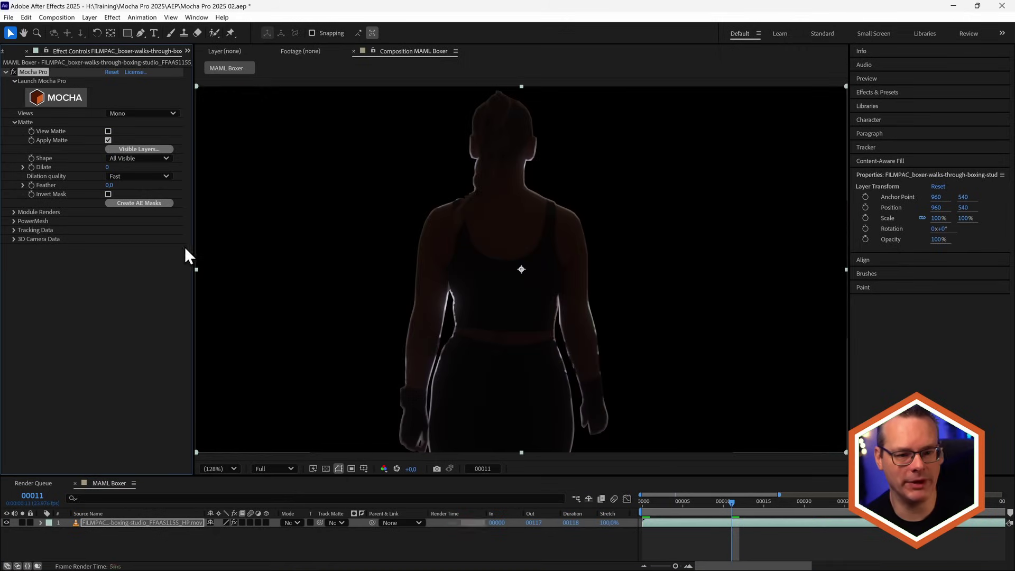
drag(662, 501, 825, 504)
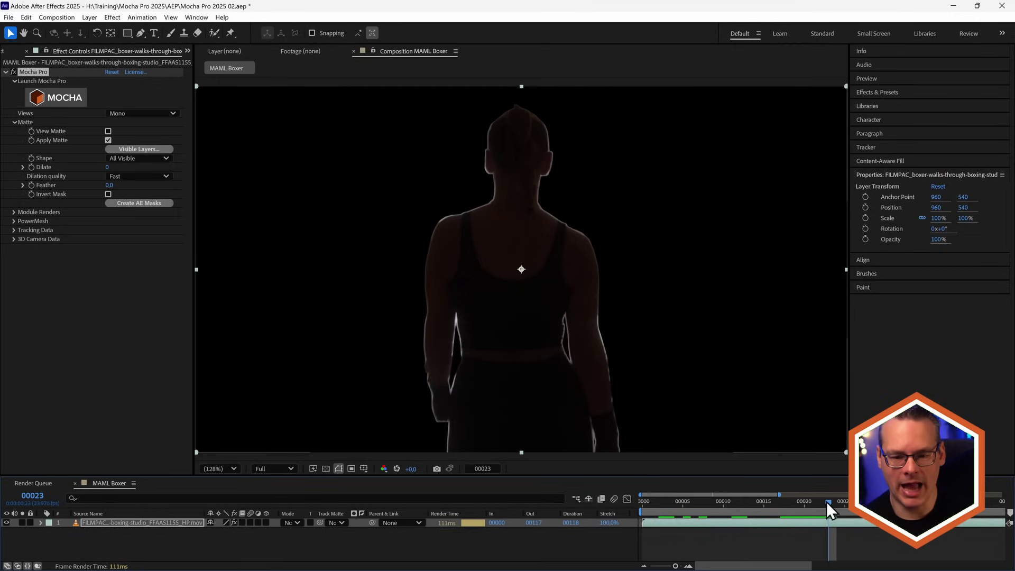
click(113, 168)
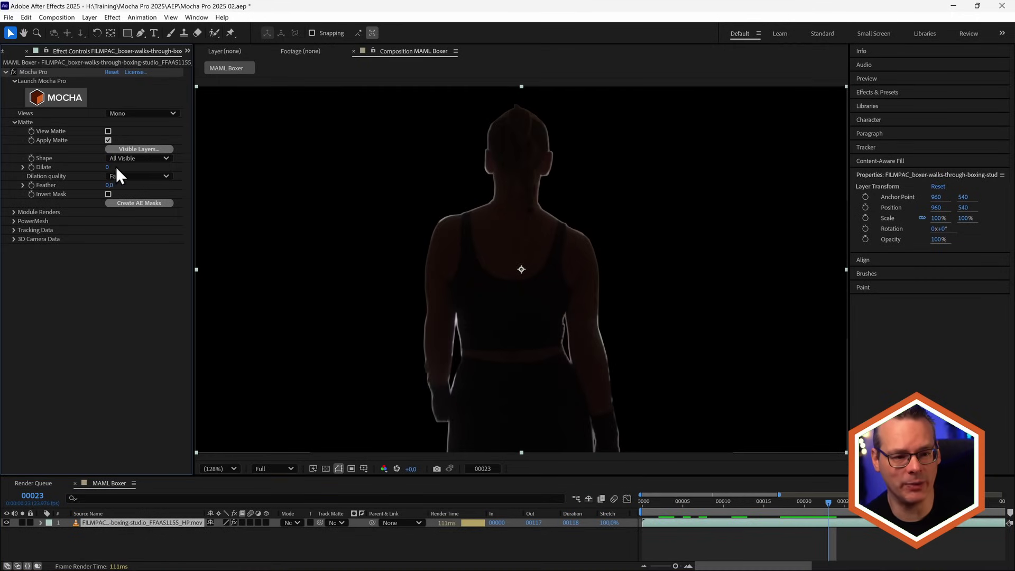
drag(115, 167, 112, 175)
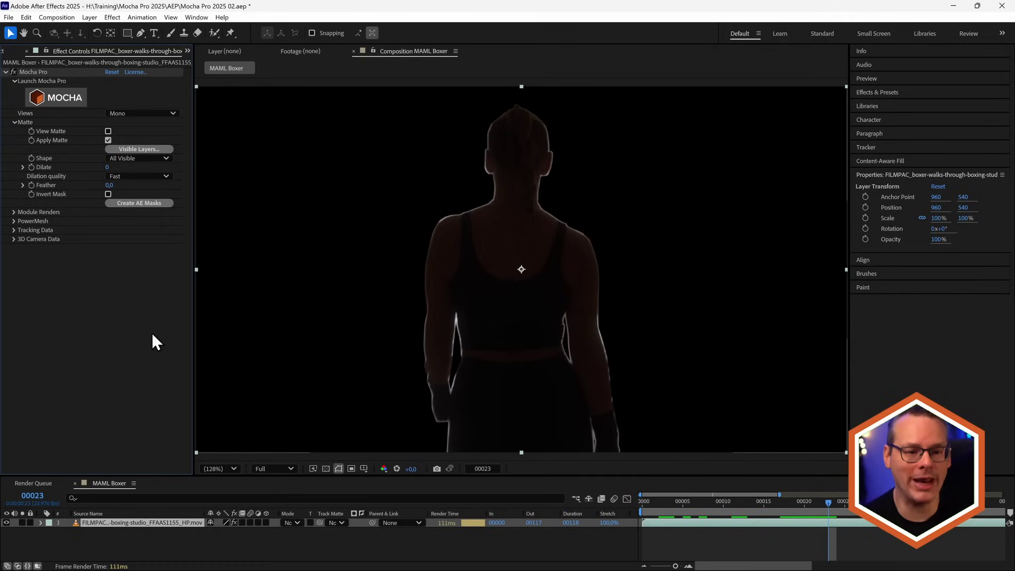
- Generate After Effects masks tracing the boxer from the Mocha shapes with Create AE Masks
click(161, 203)
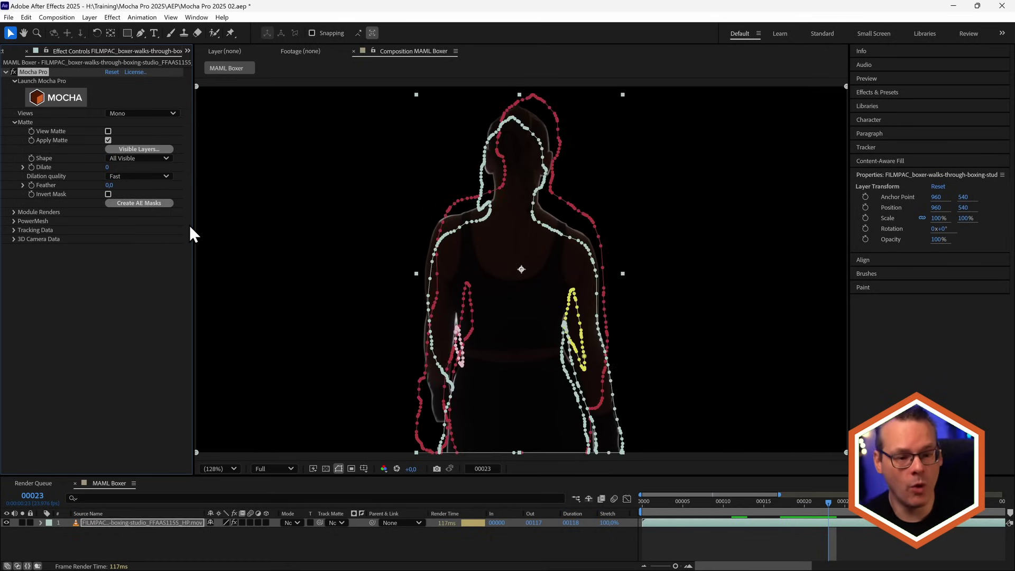